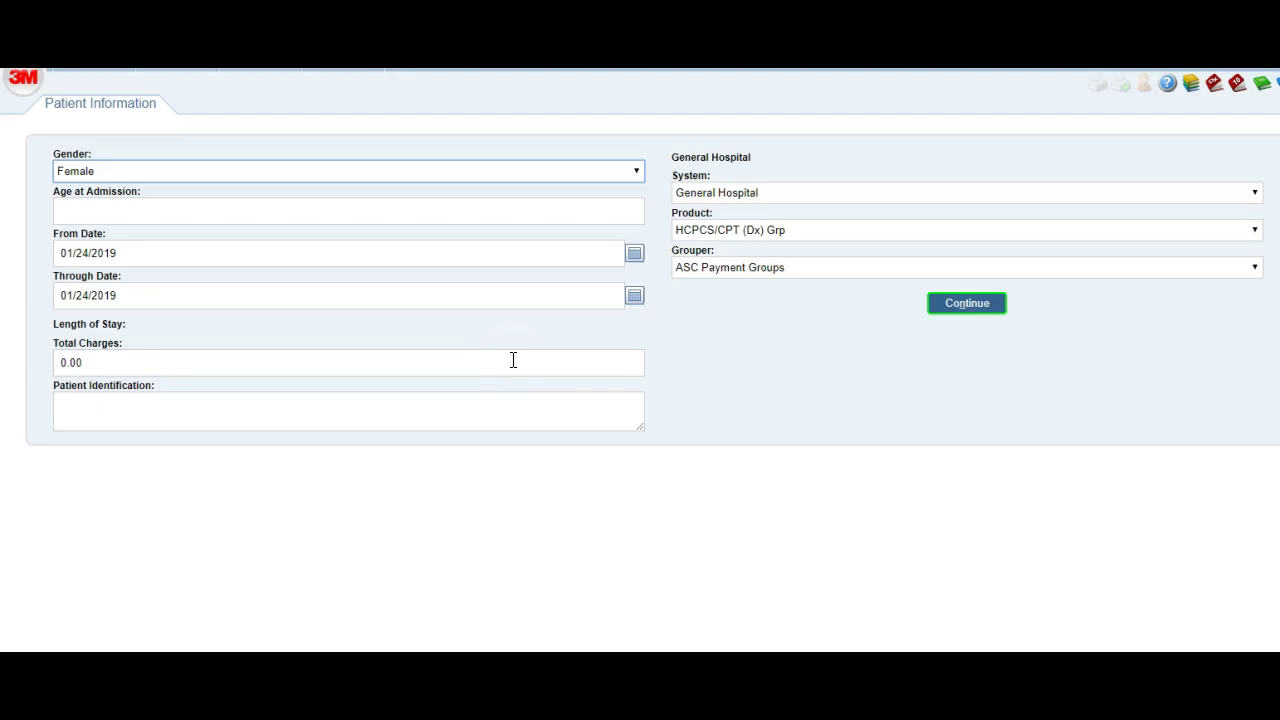
Enter age at admission 50, choose the HCPCS/CPT ICD Grp product, and continue to primary diagnosis.
left_click(77, 214)
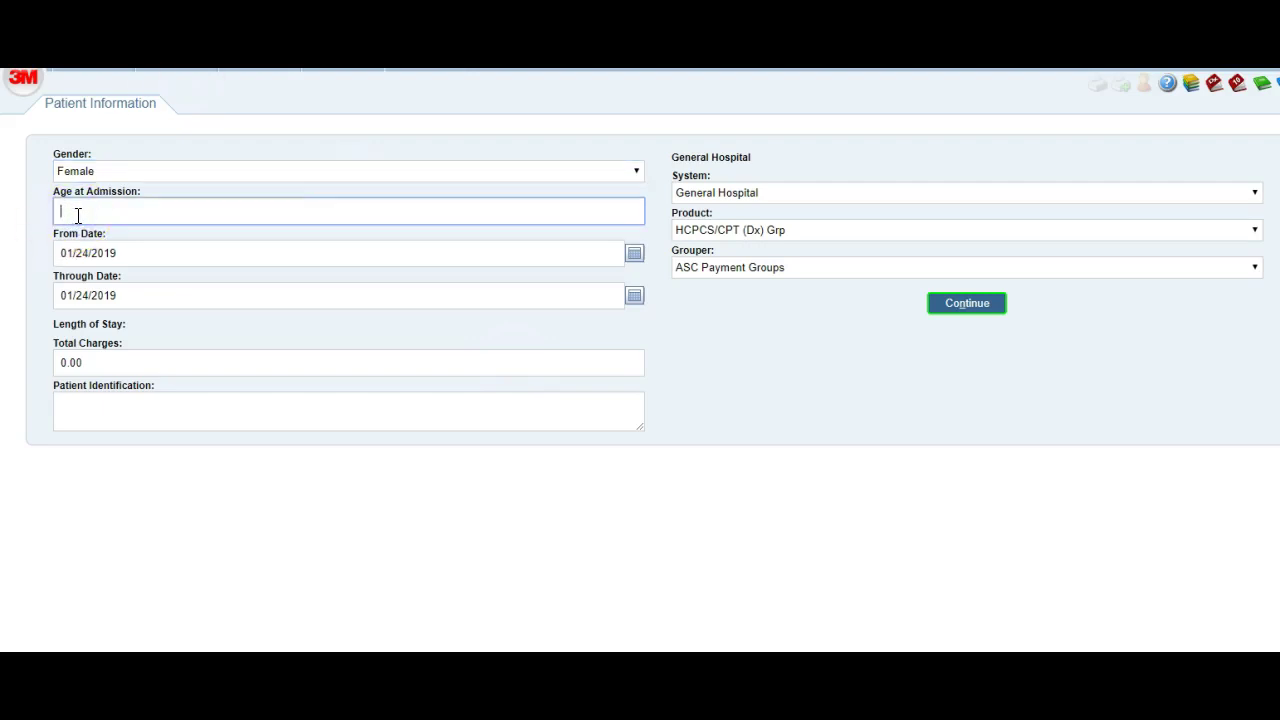
type("50")
left_click(702, 230)
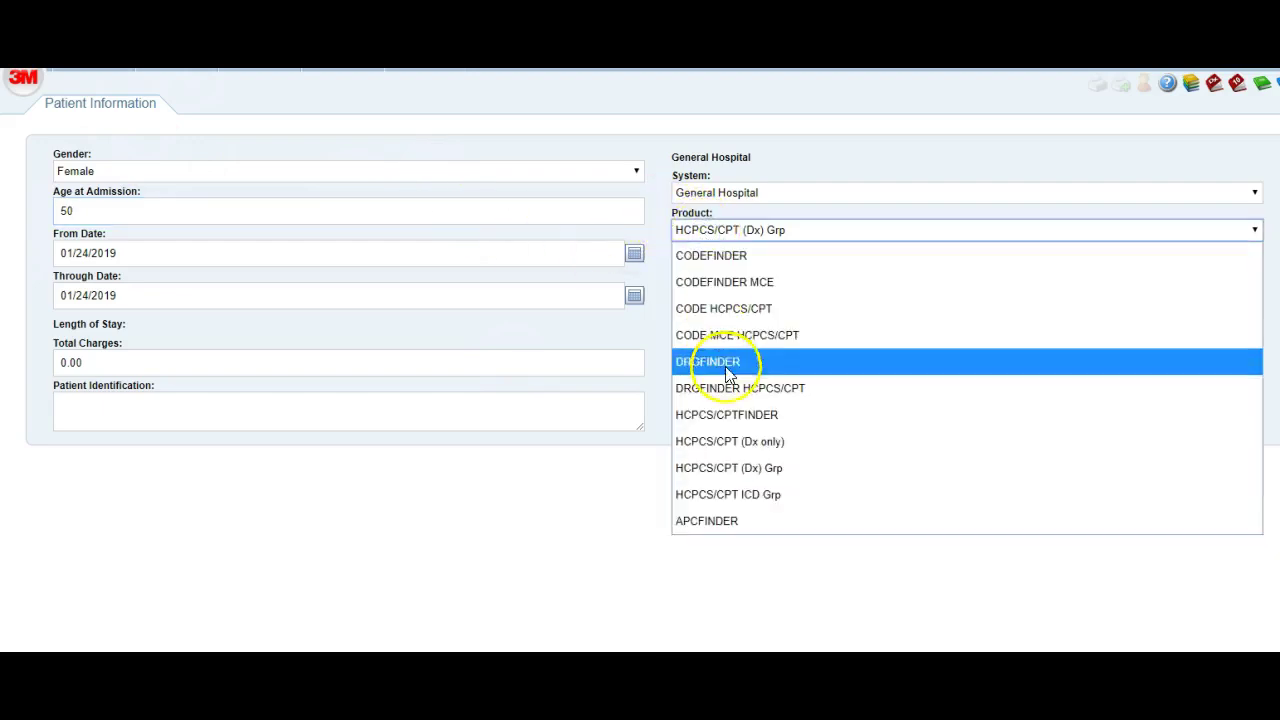
left_click(714, 470)
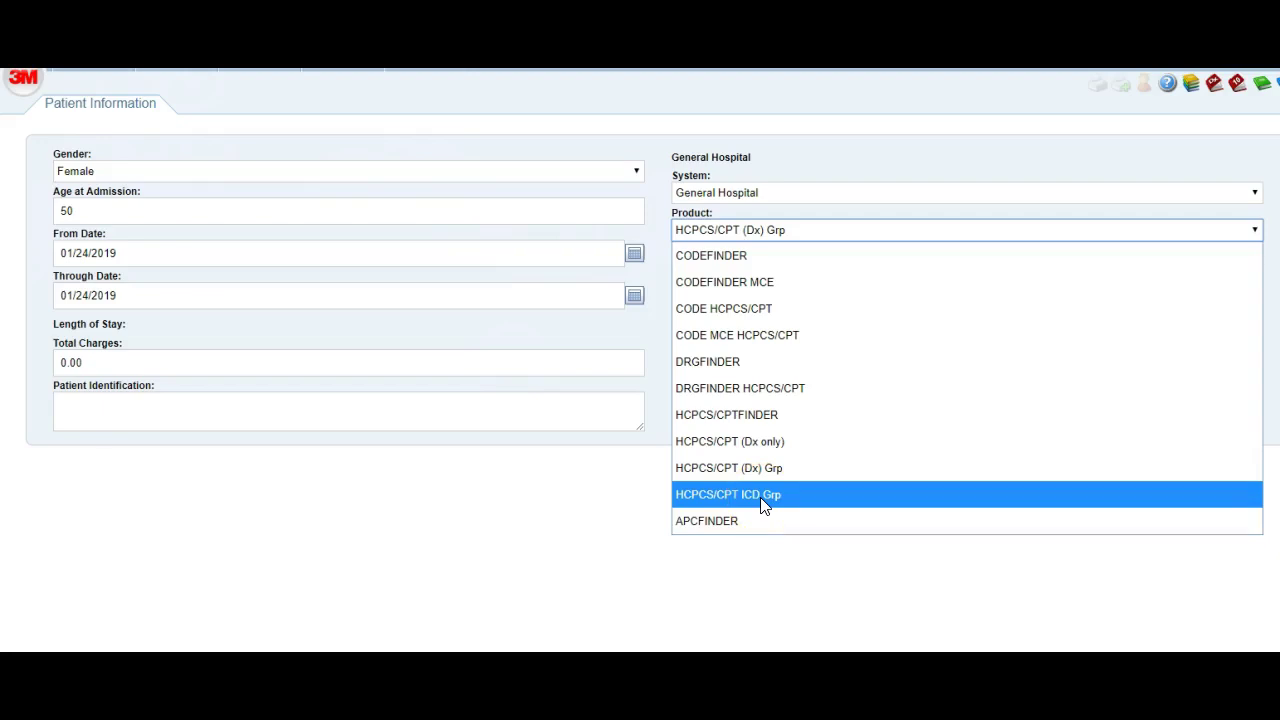
left_click(763, 503)
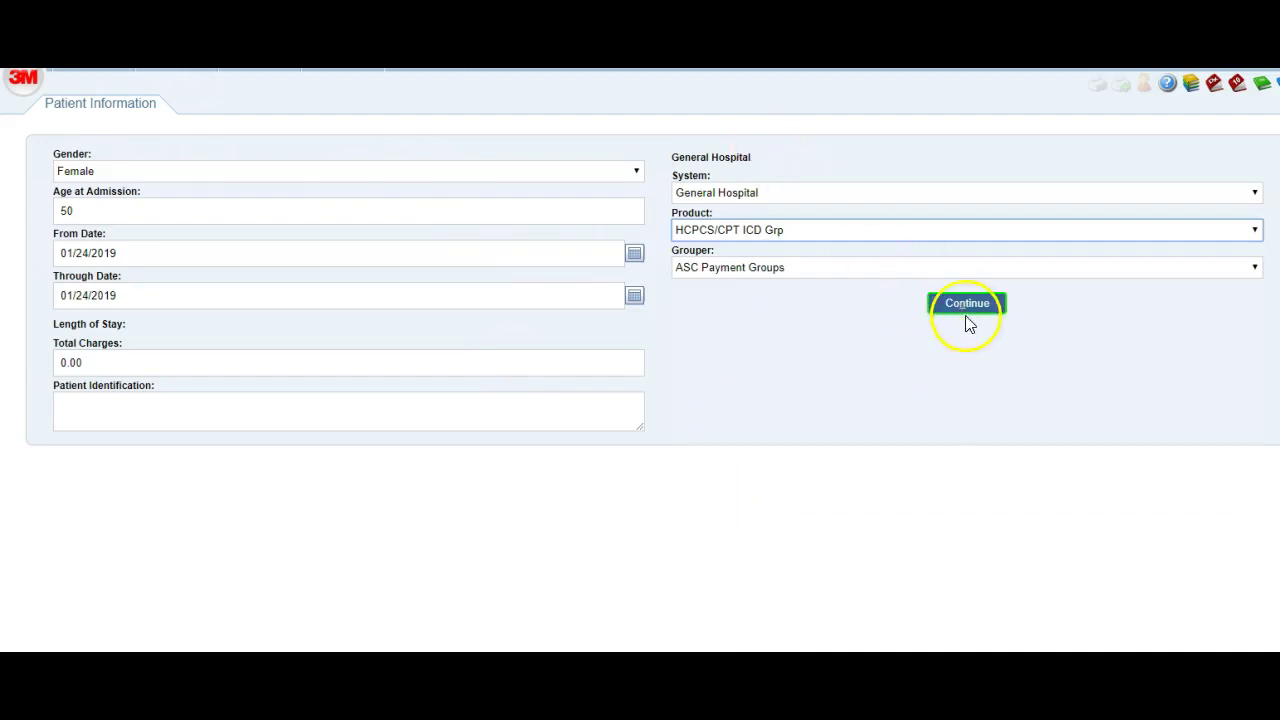
left_click(966, 318)
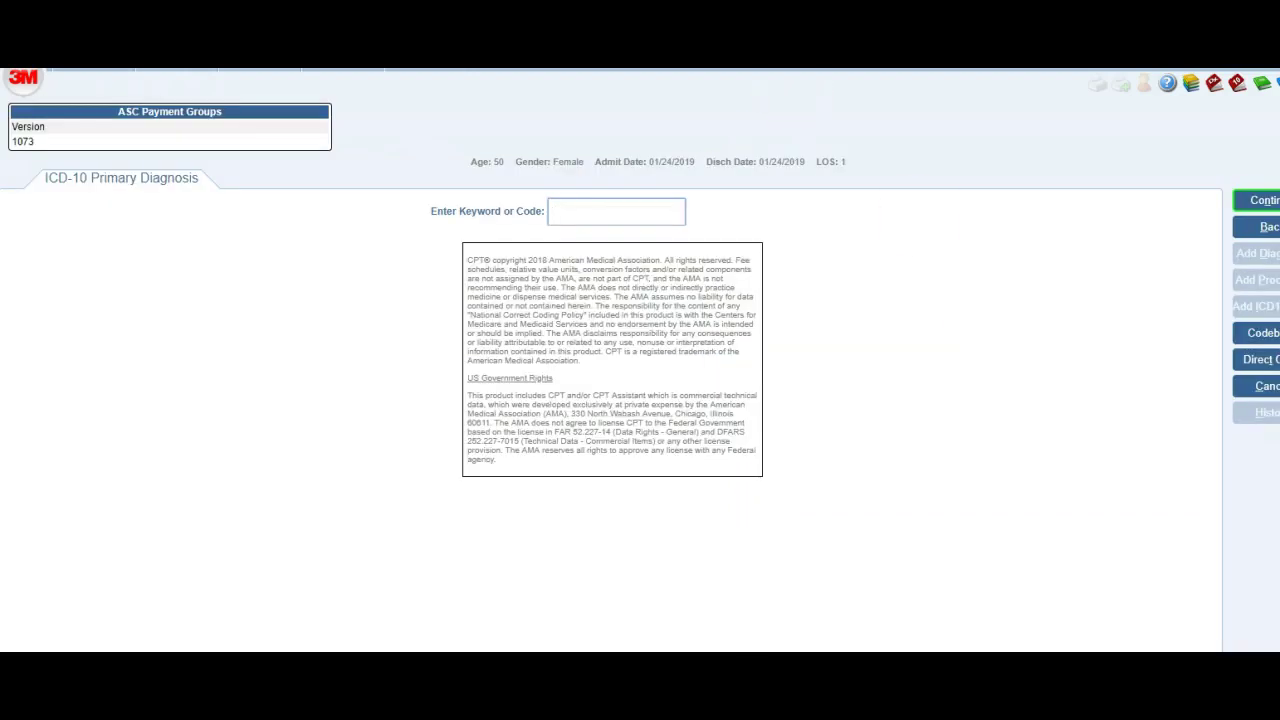
left_click(589, 220)
left_click(571, 214)
left_click(707, 628)
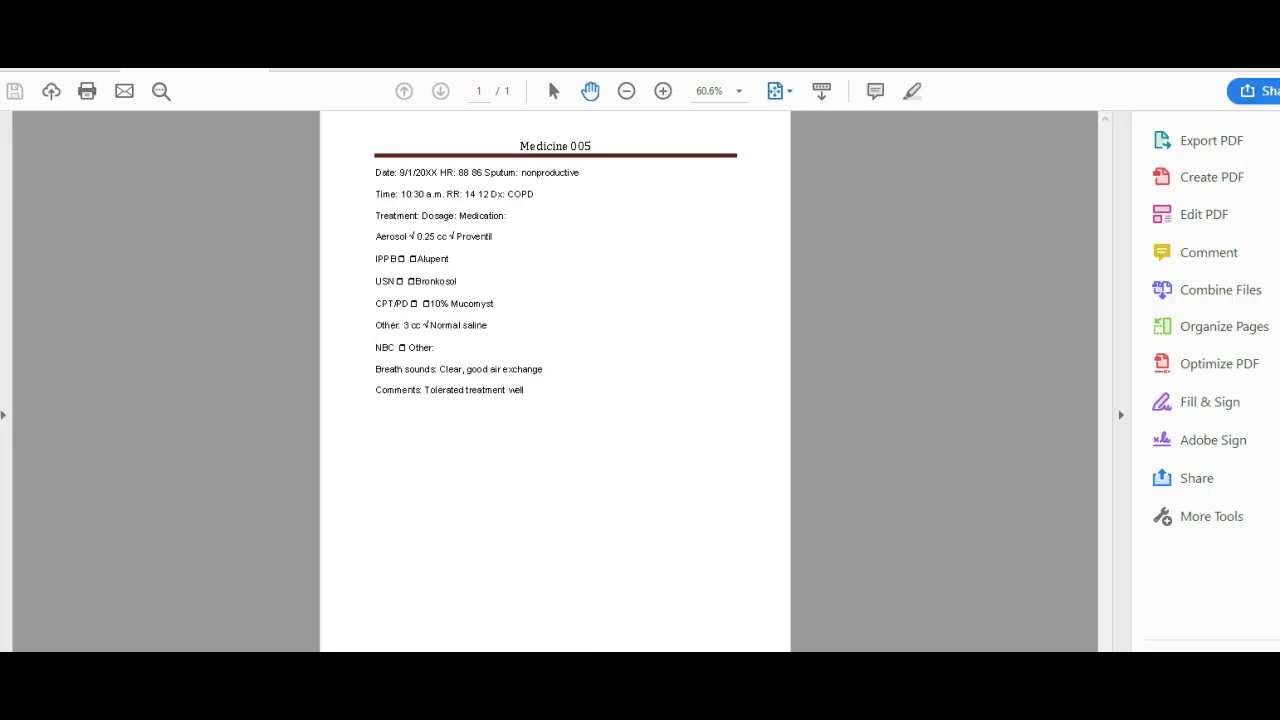
left_click(595, 275)
left_click(537, 186)
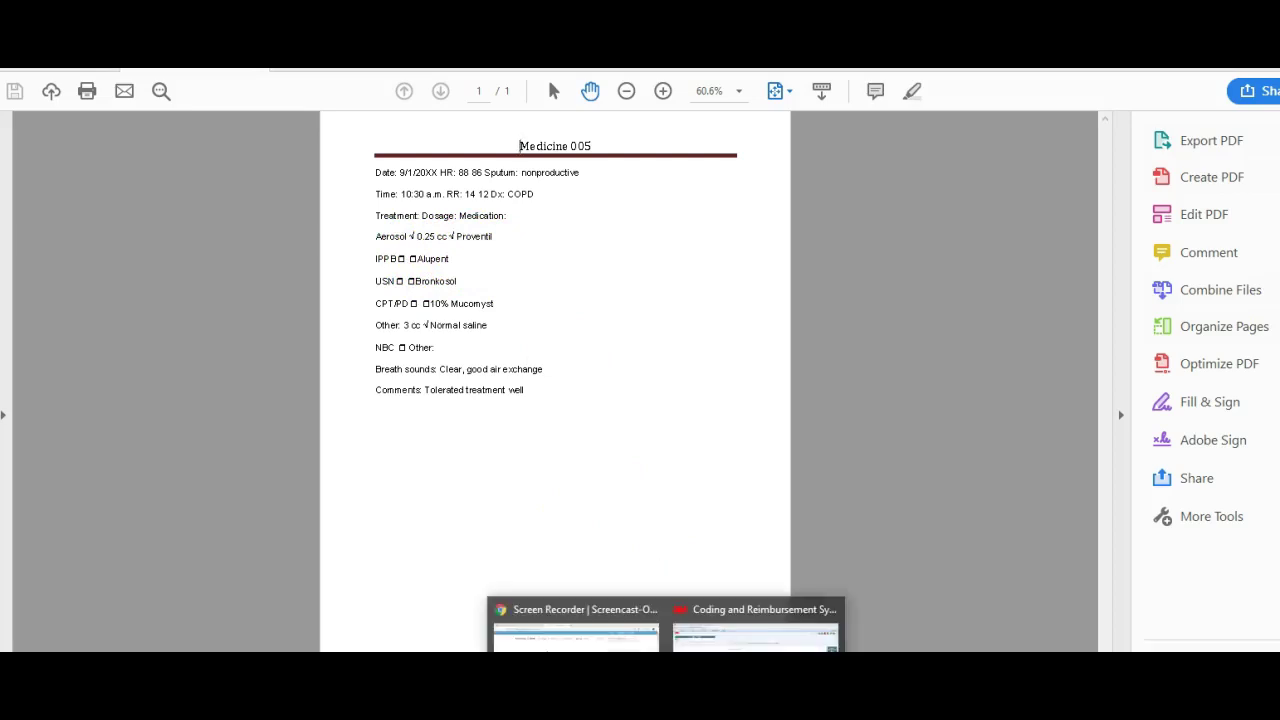
Search the encoder for the keyword COPD and choose the COPD entry (option 1).
left_click(755, 630)
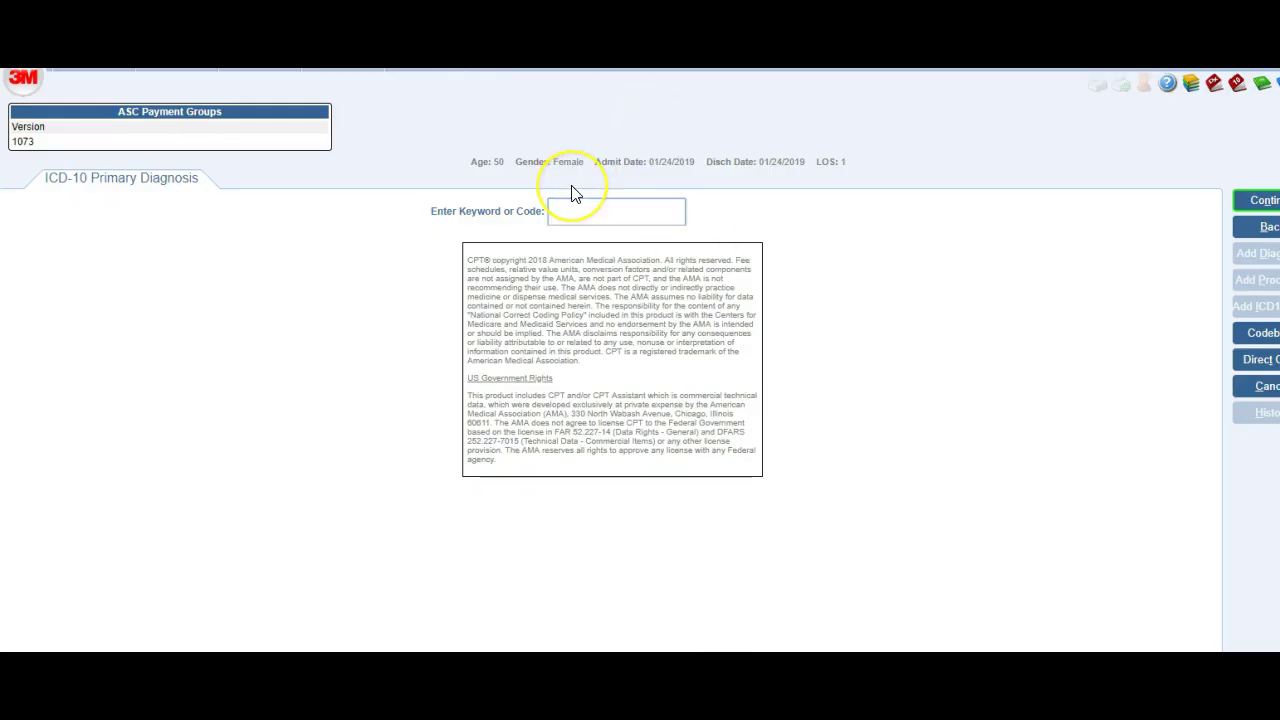
type("COPD")
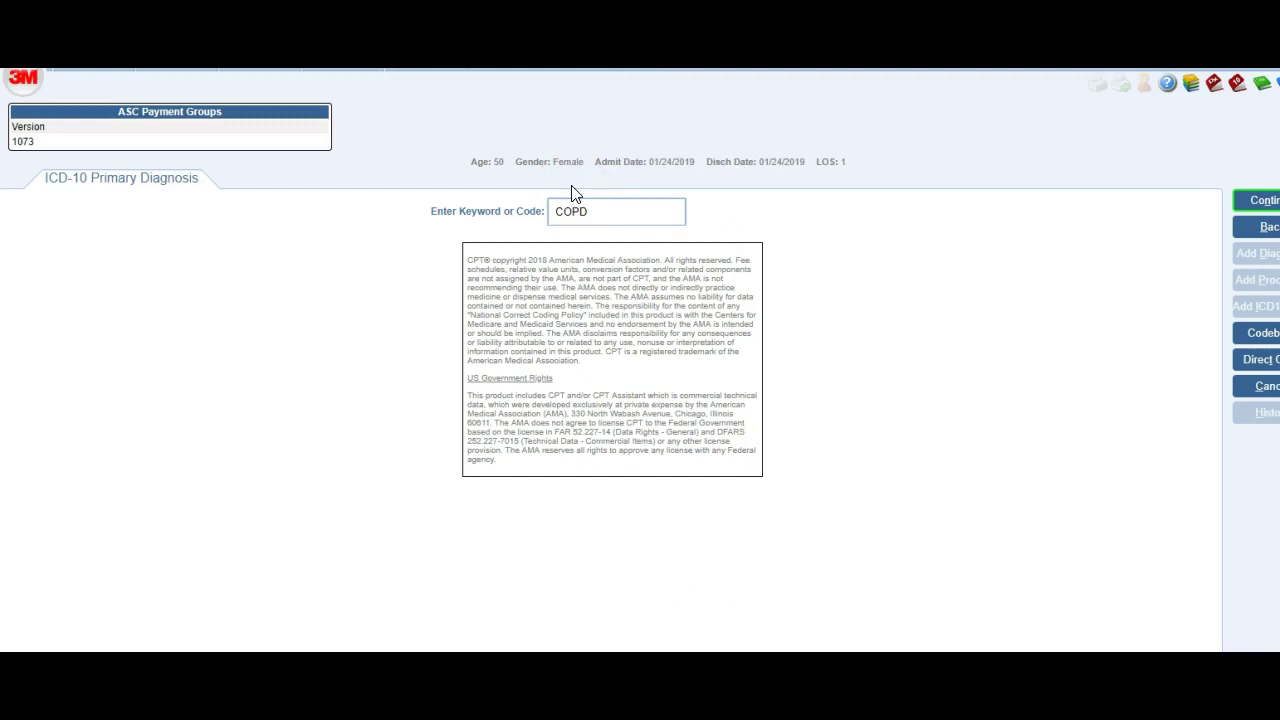
key("Return")
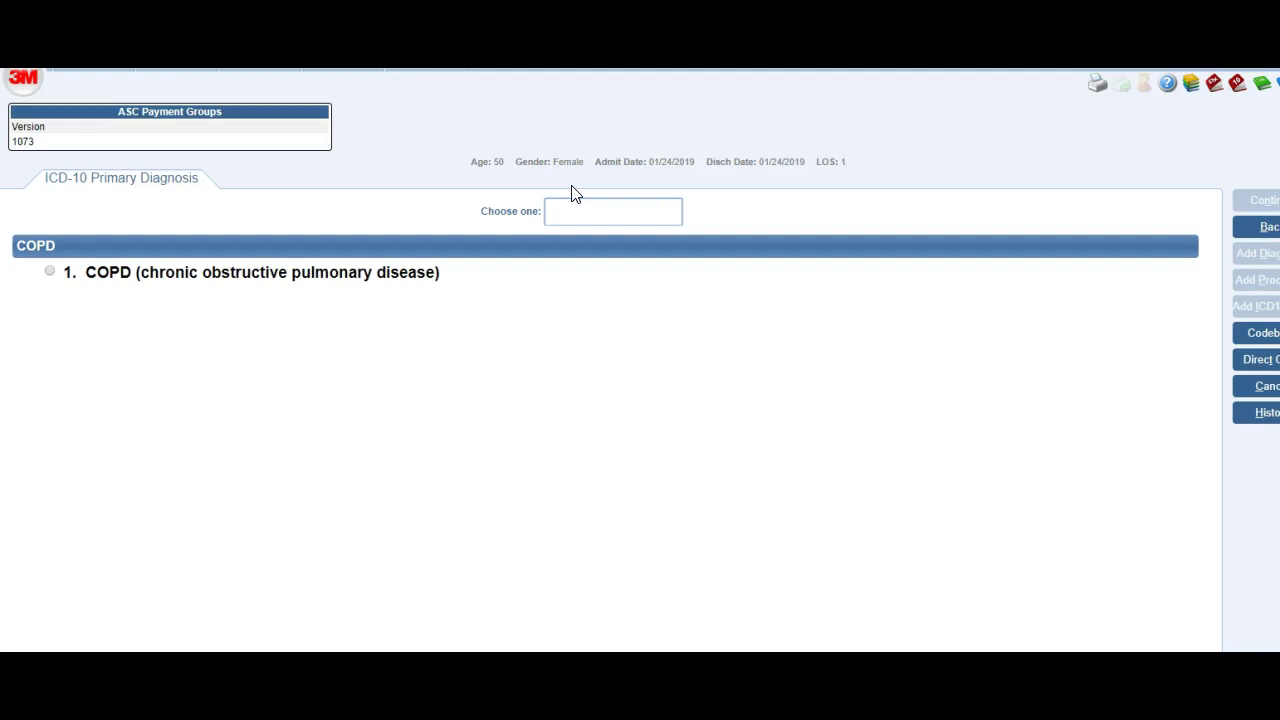
type("1")
key("Return")
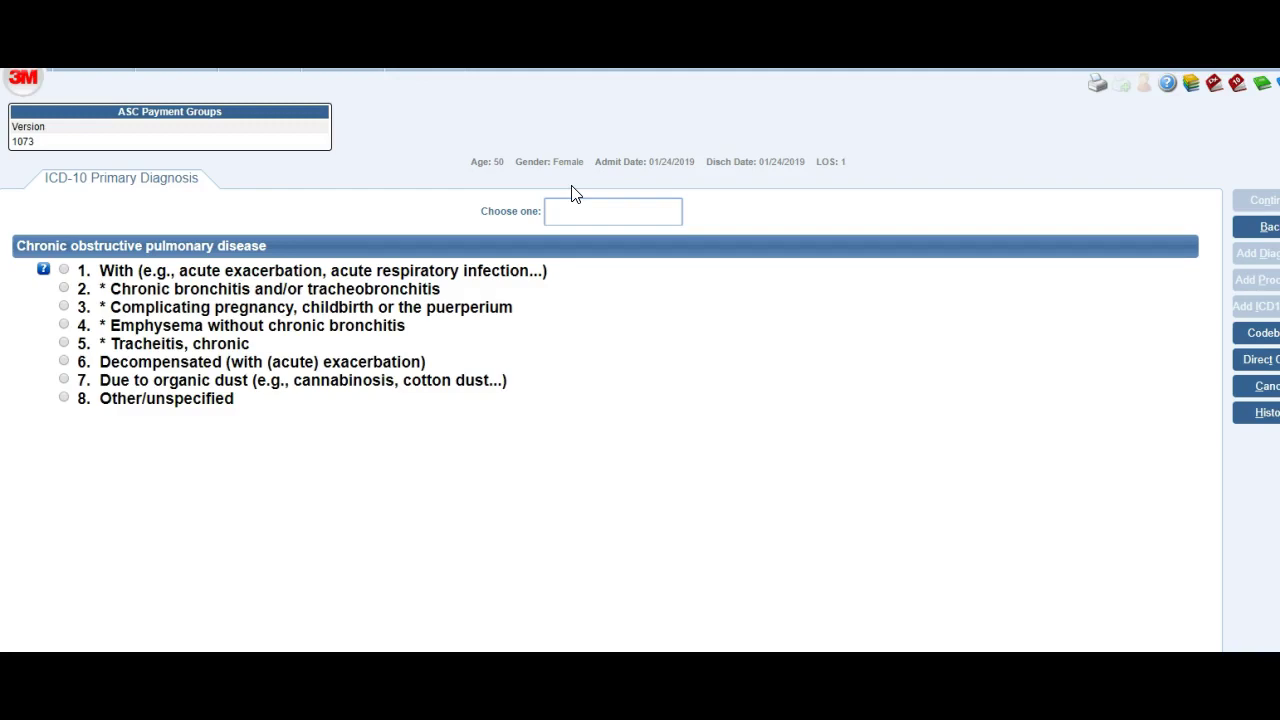
Answer the COPD questions (subtype 6, no asthma, conditions 4, no tobacco exposure) to reach J449.
type("6")
key("Return")
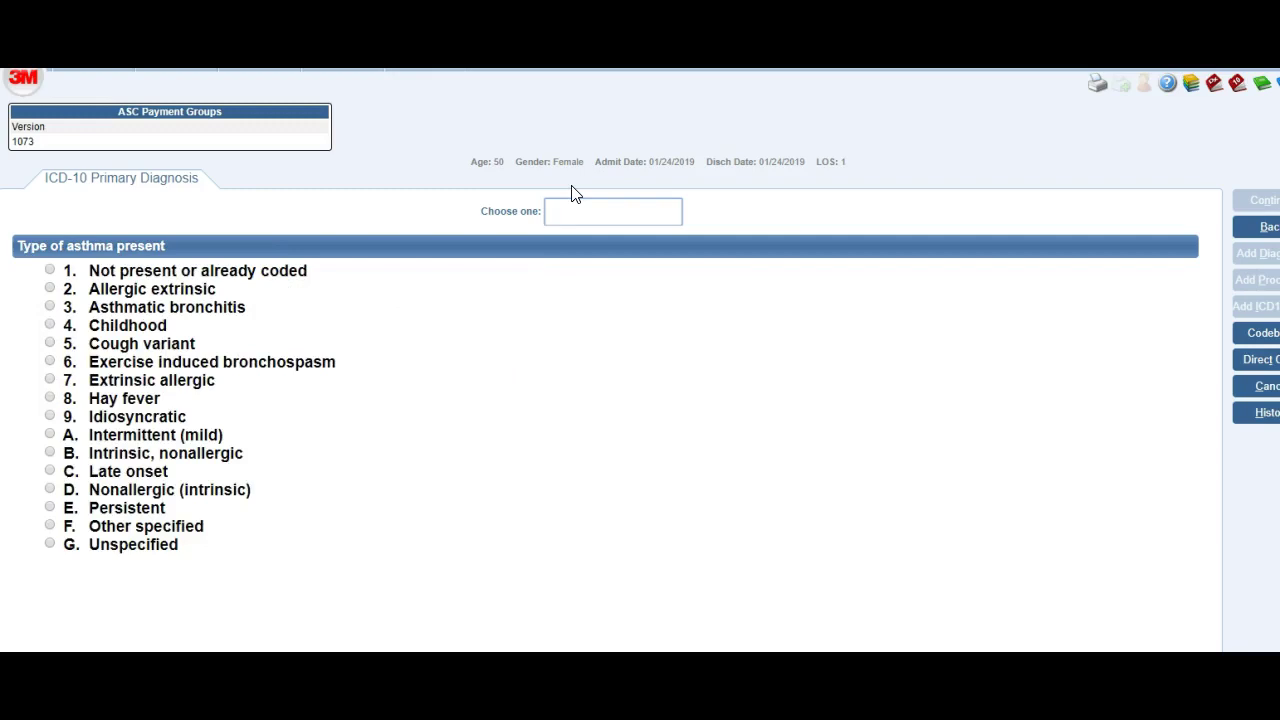
type("1")
key("Return")
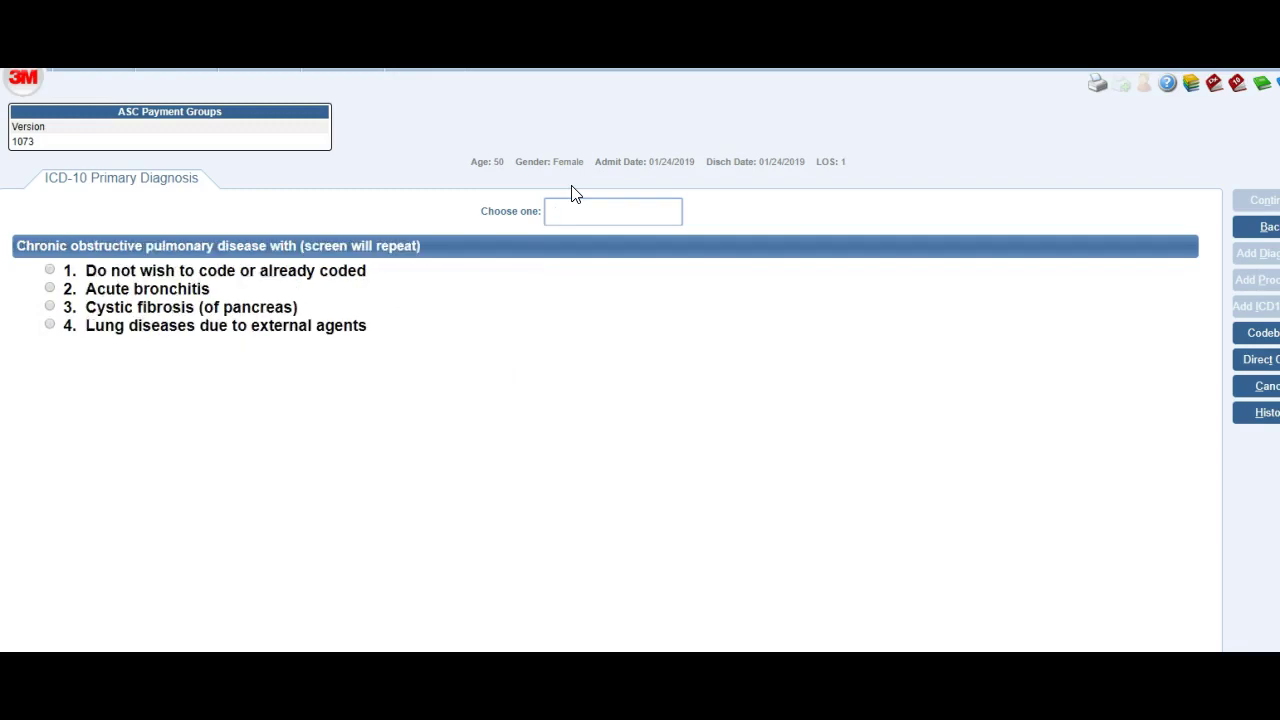
type("4")
key("Return")
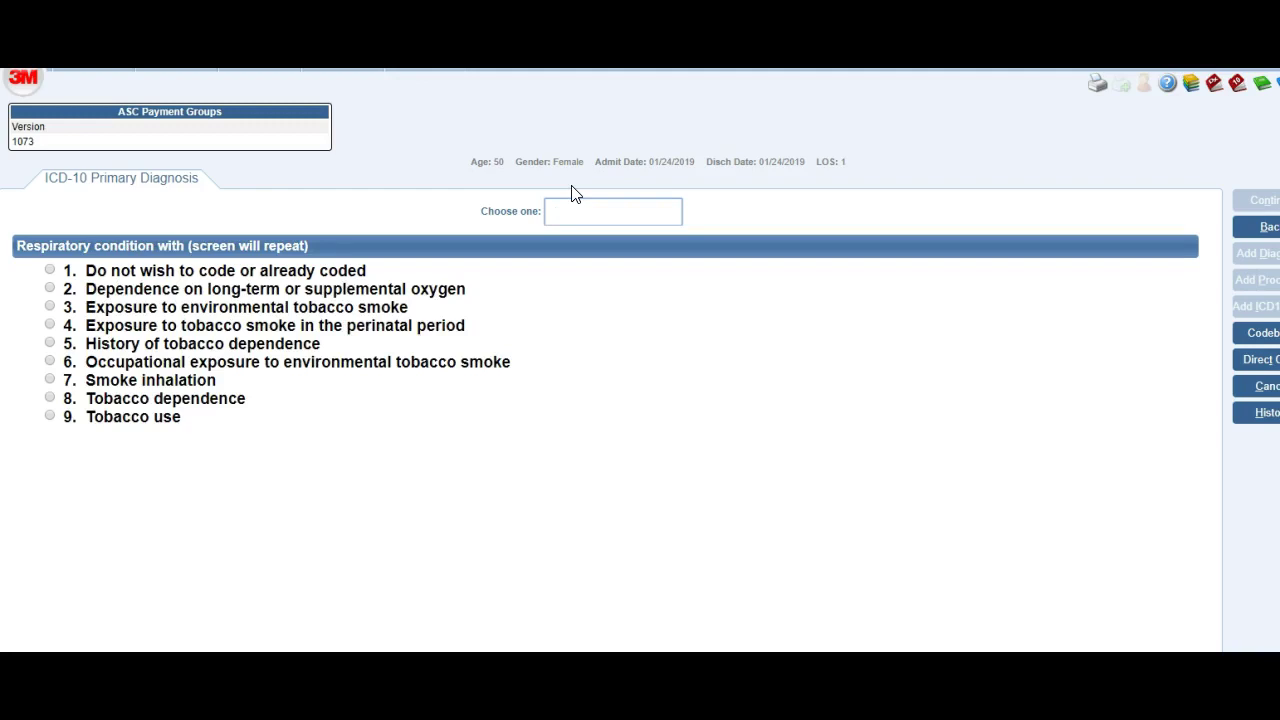
type("1")
key("Return")
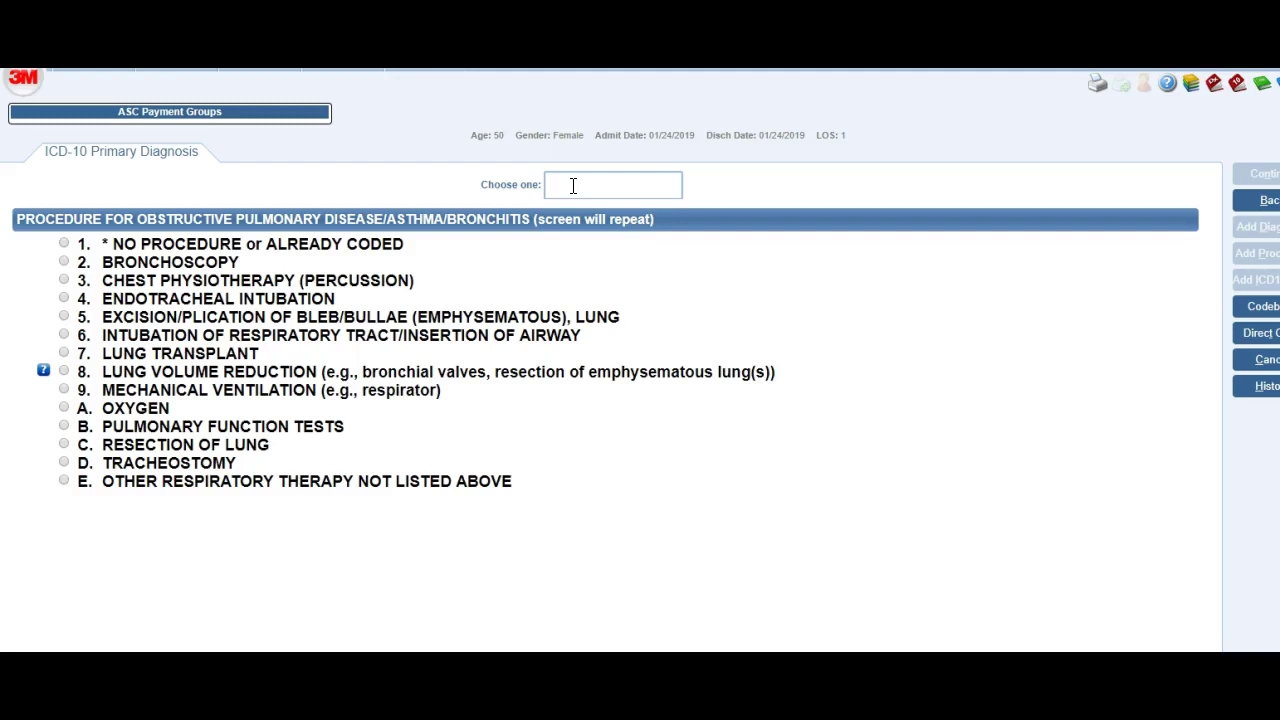
key("Return")
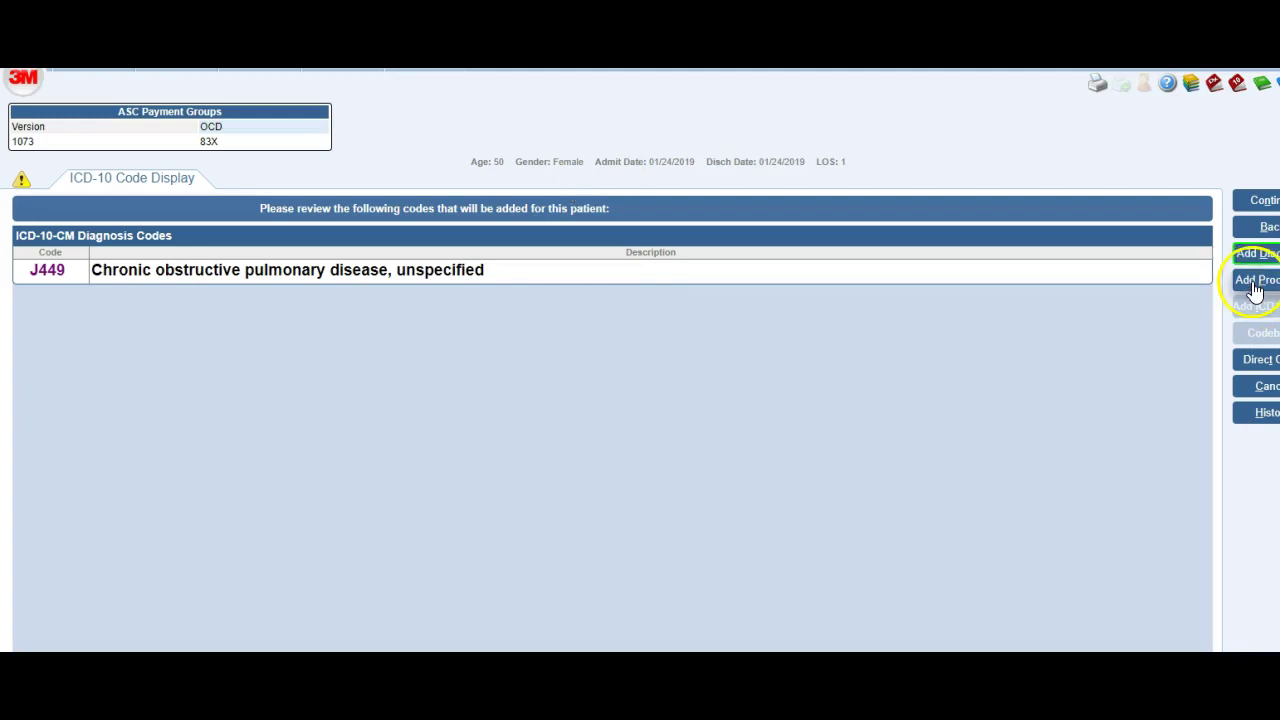
Add a procedure via the HCPCS keyword and look up the drug PROVENTIL under Drugs.
left_click(1255, 282)
left_click(574, 213)
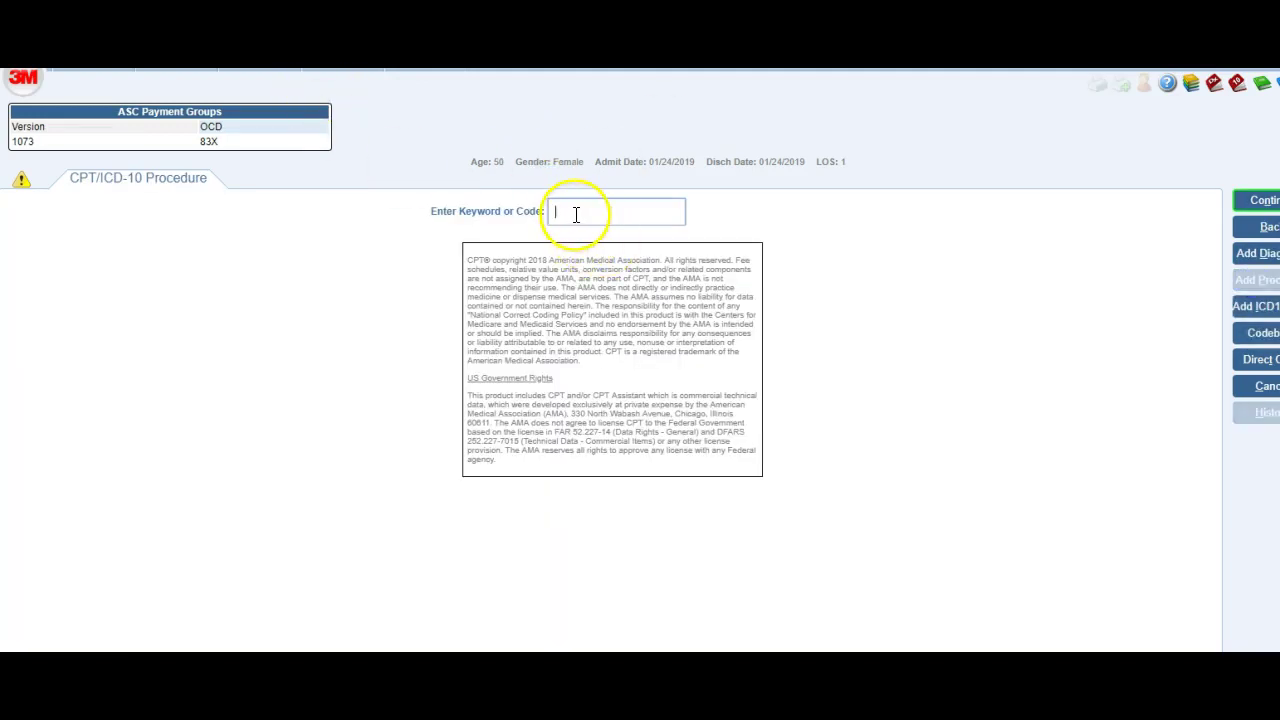
type("HCPC")
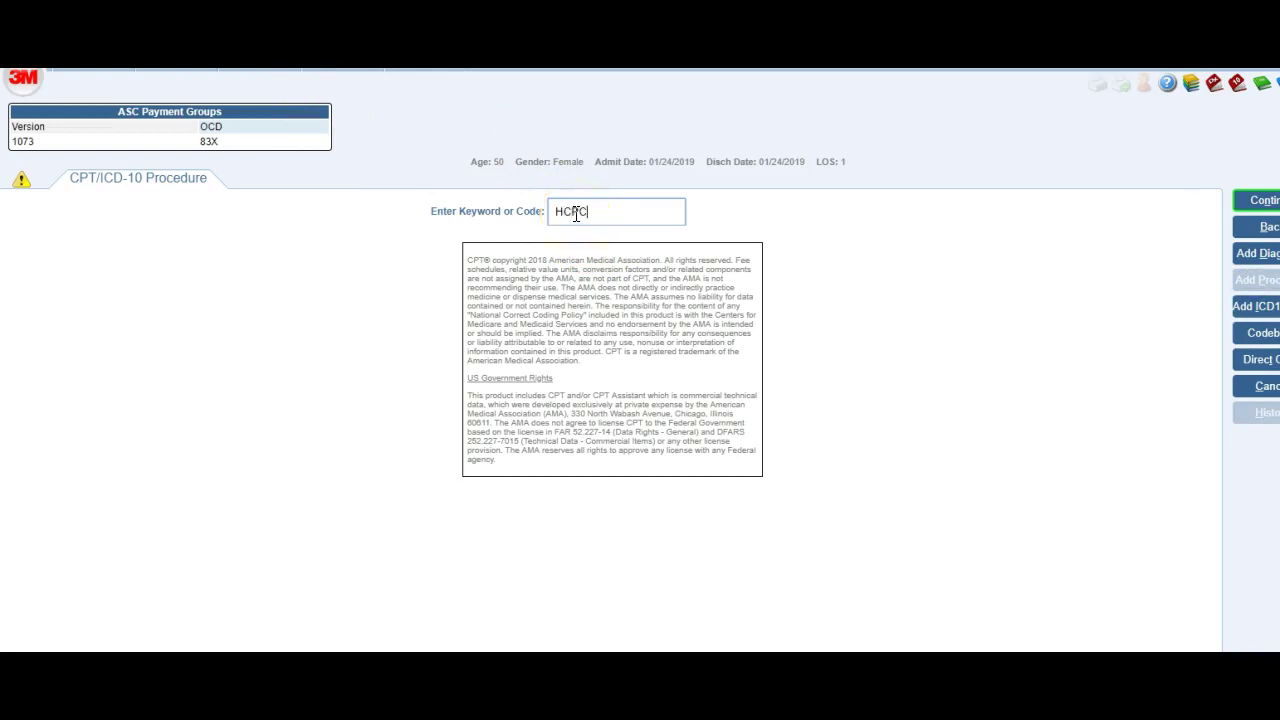
type("S")
key("Return")
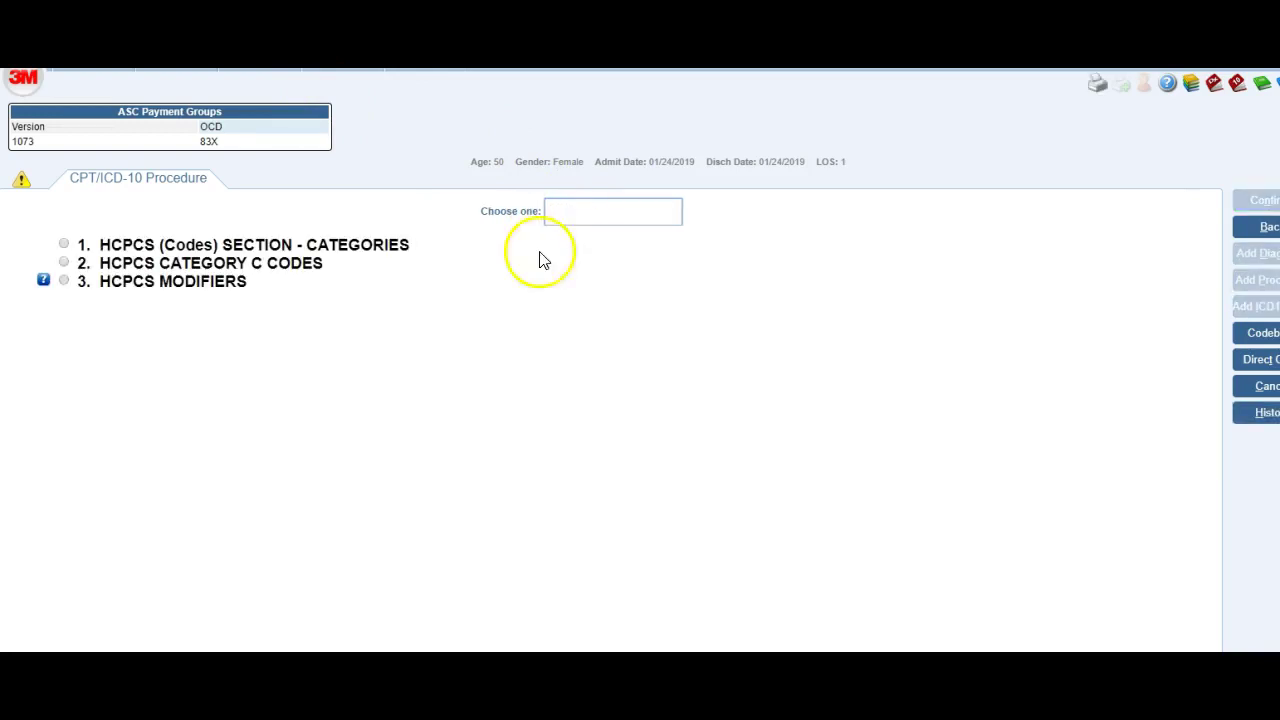
left_click(62, 246)
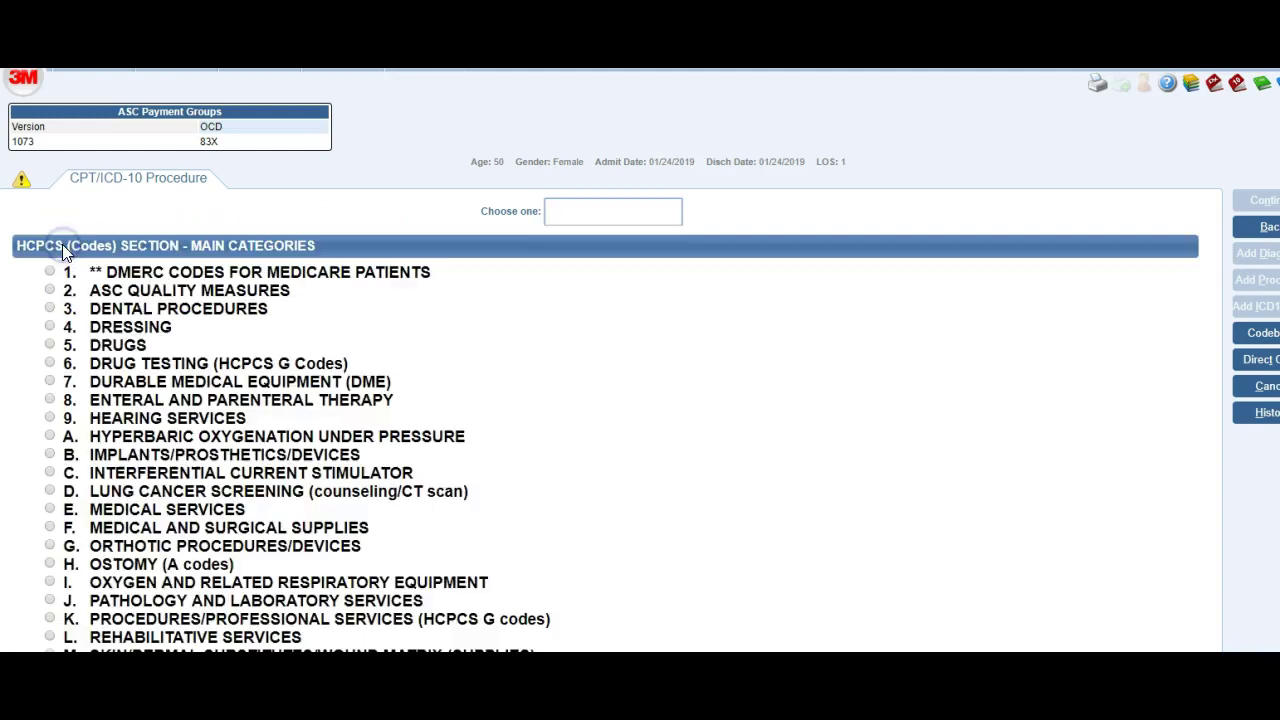
left_click(48, 347)
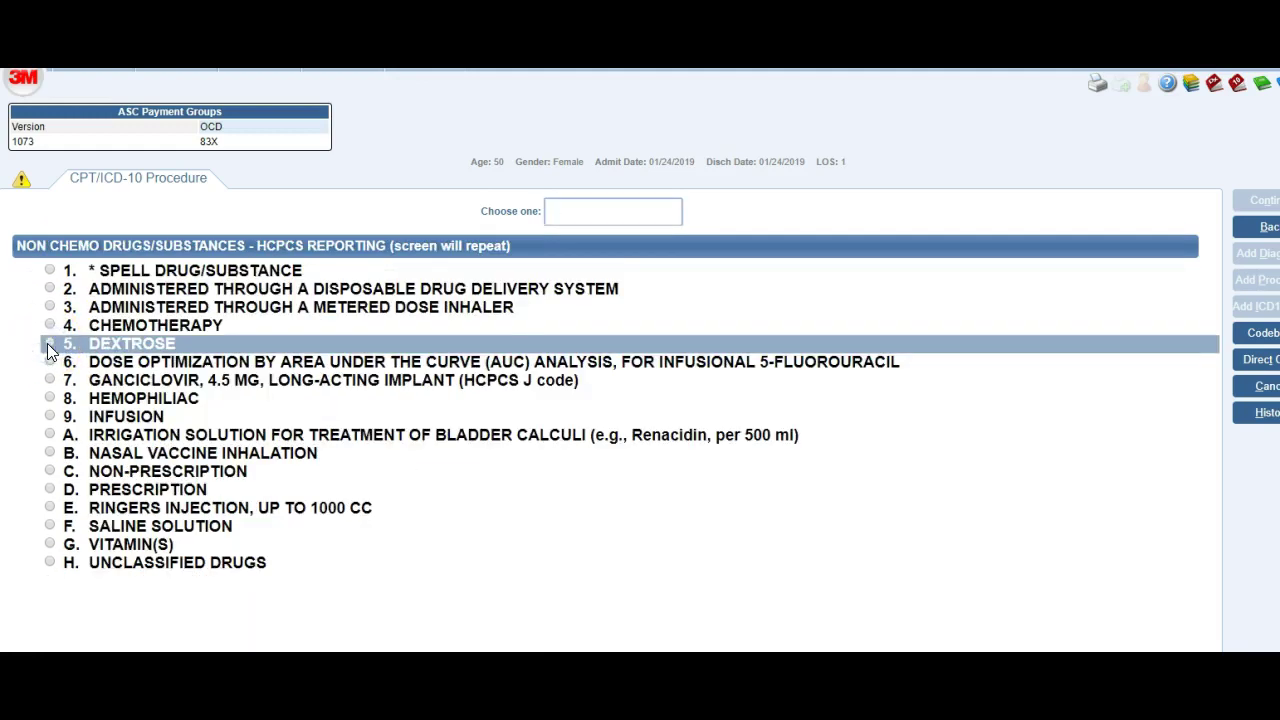
left_click(48, 277)
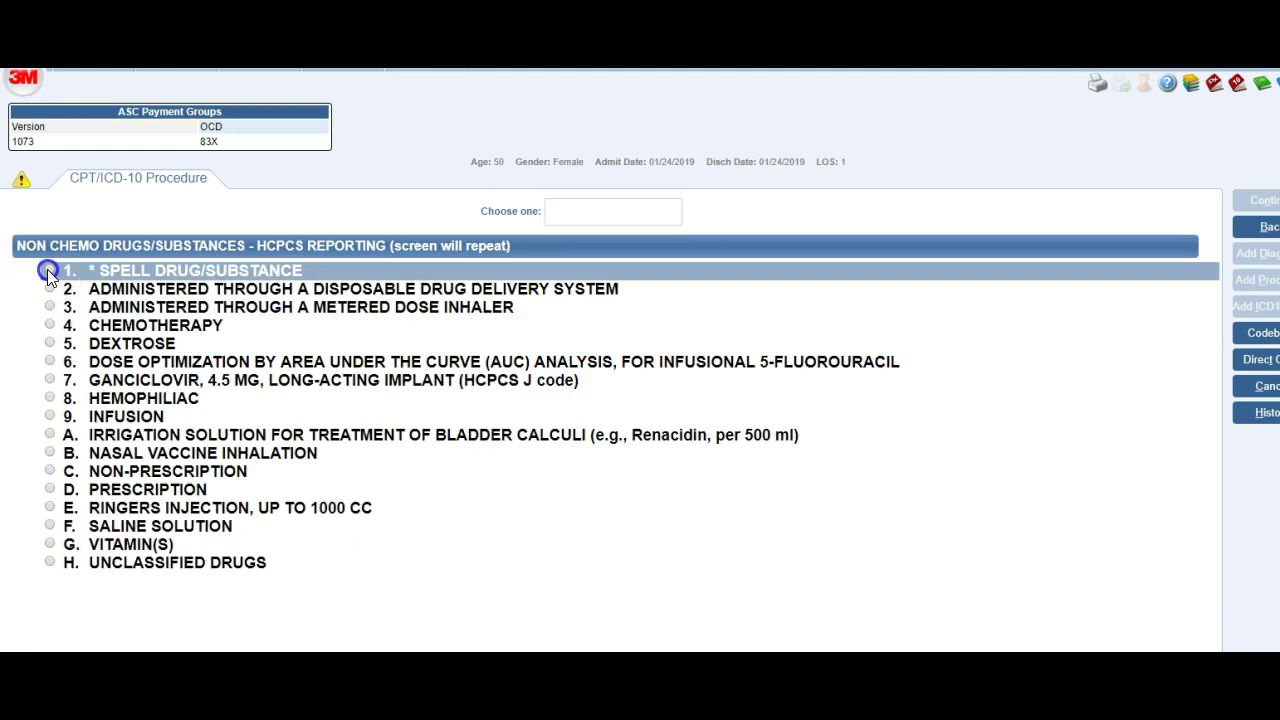
type("P")
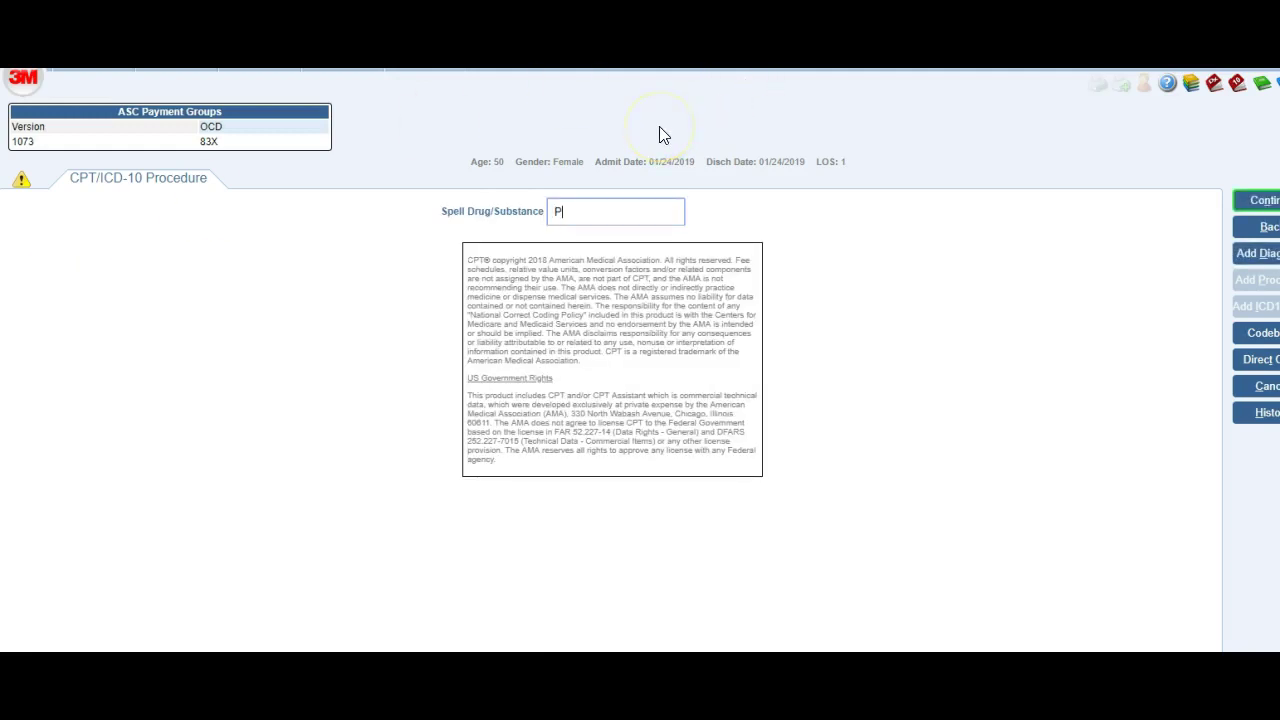
type("ROVENTIL")
key("Return")
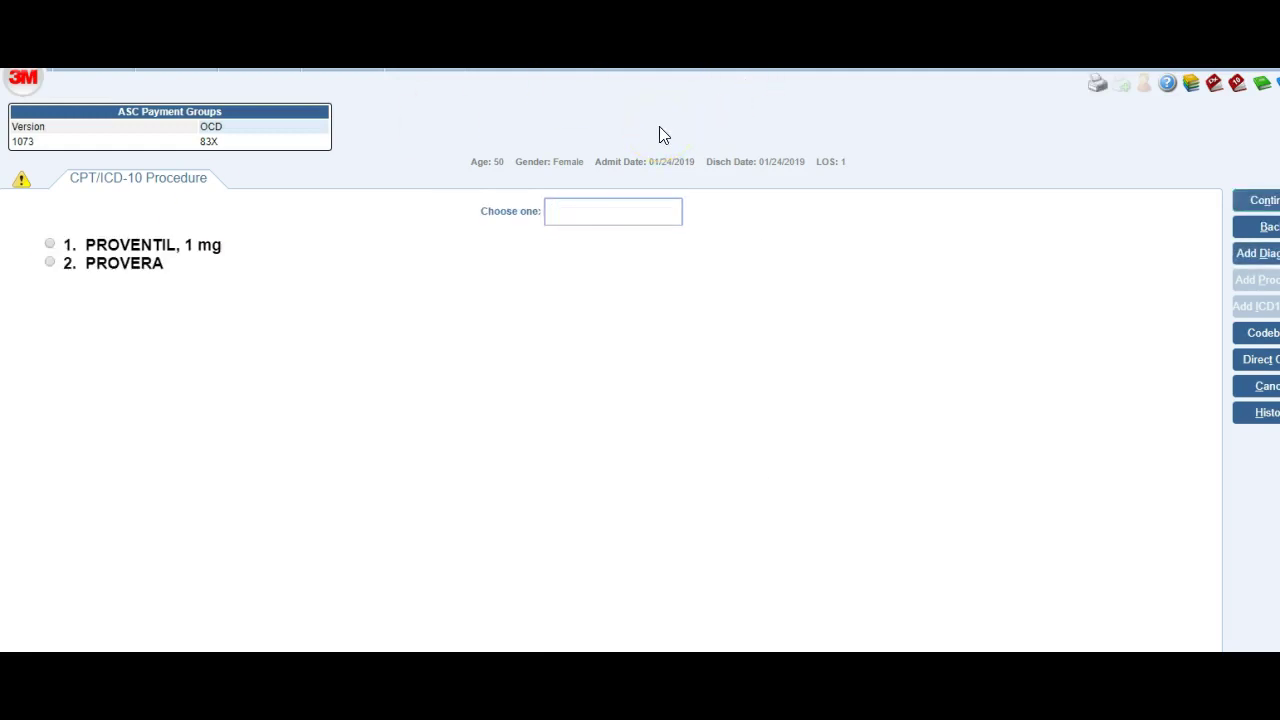
Select Proventil 1 mg as a unit dose with no more drugs, and accept J7613.
left_click(49, 244)
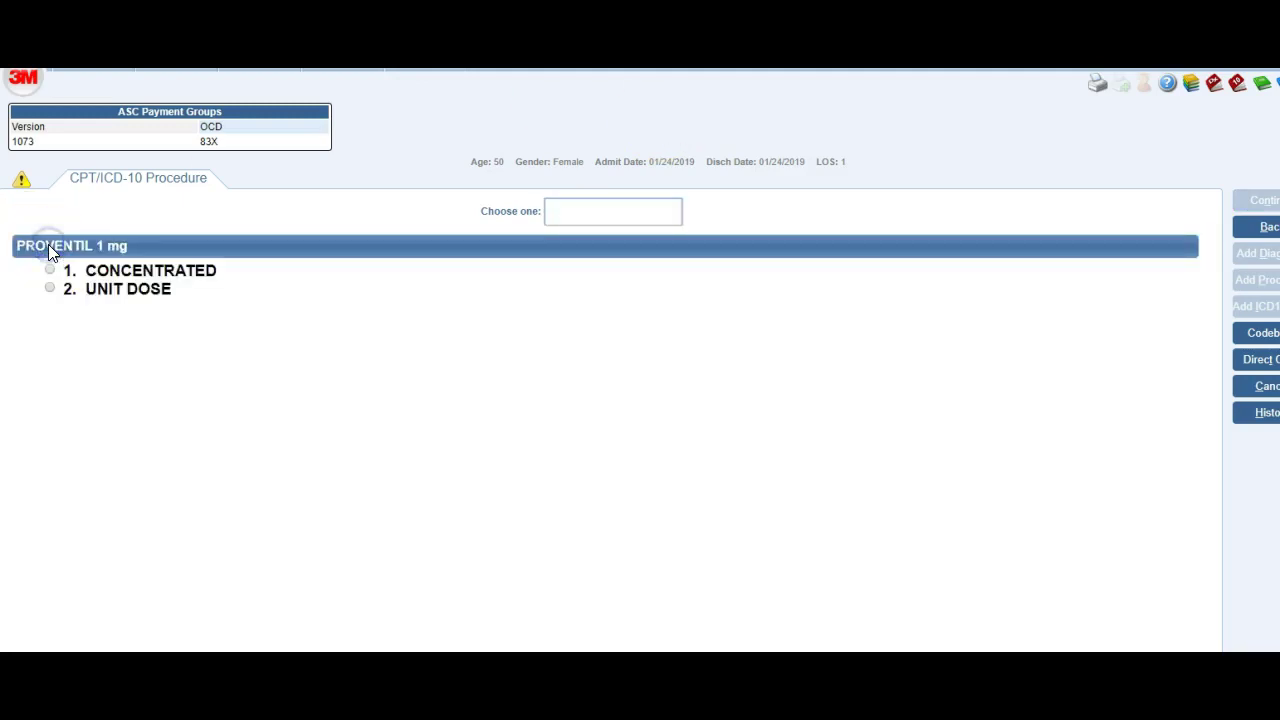
left_click(48, 272)
left_click(50, 289)
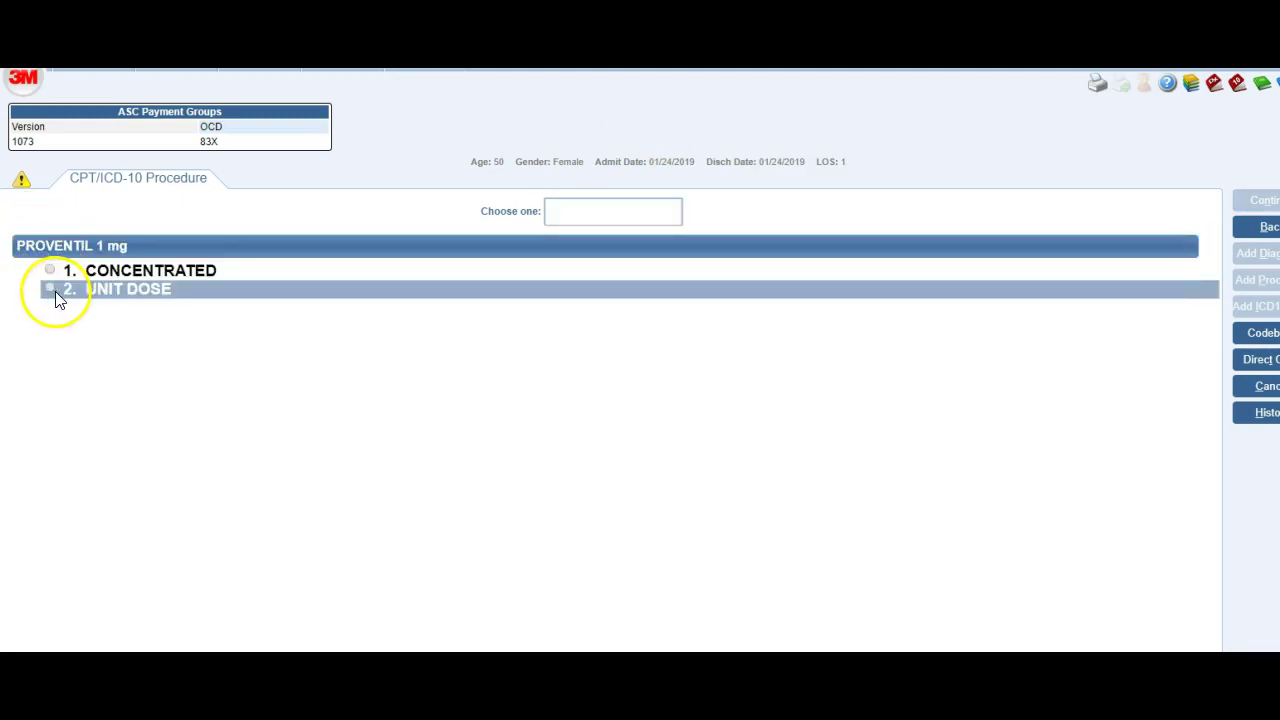
left_click(52, 273)
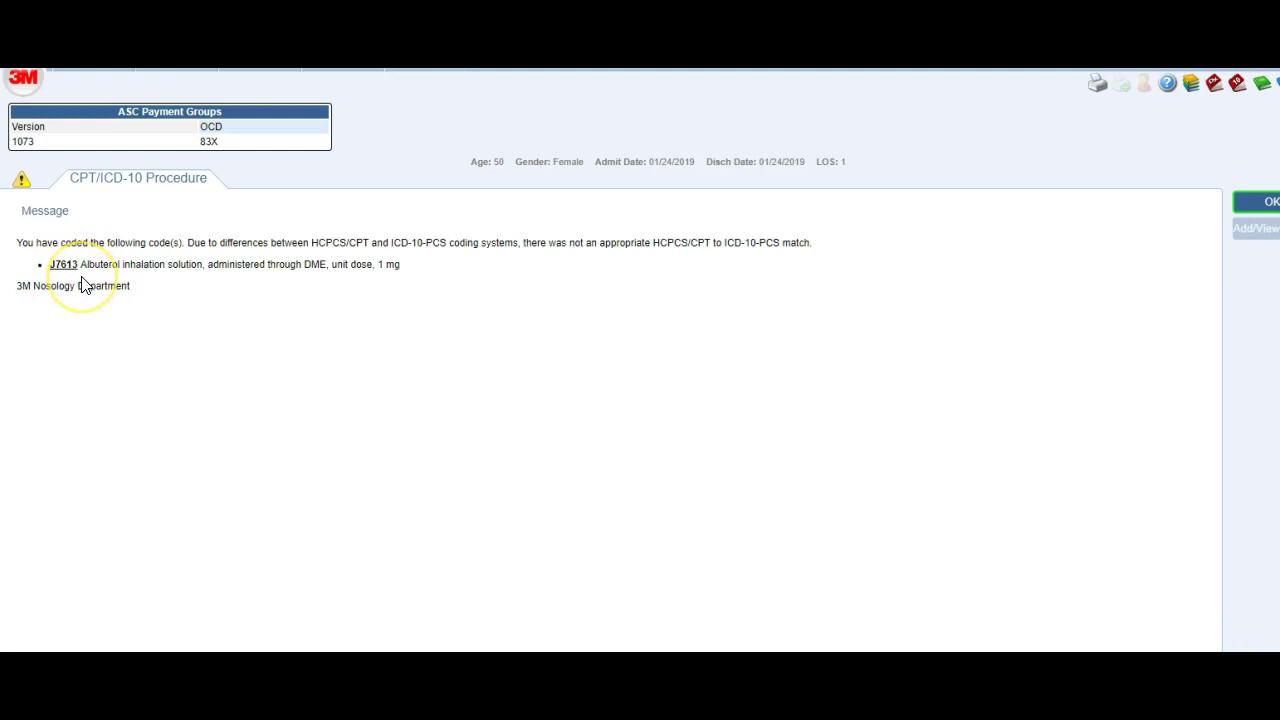
left_click(48, 280)
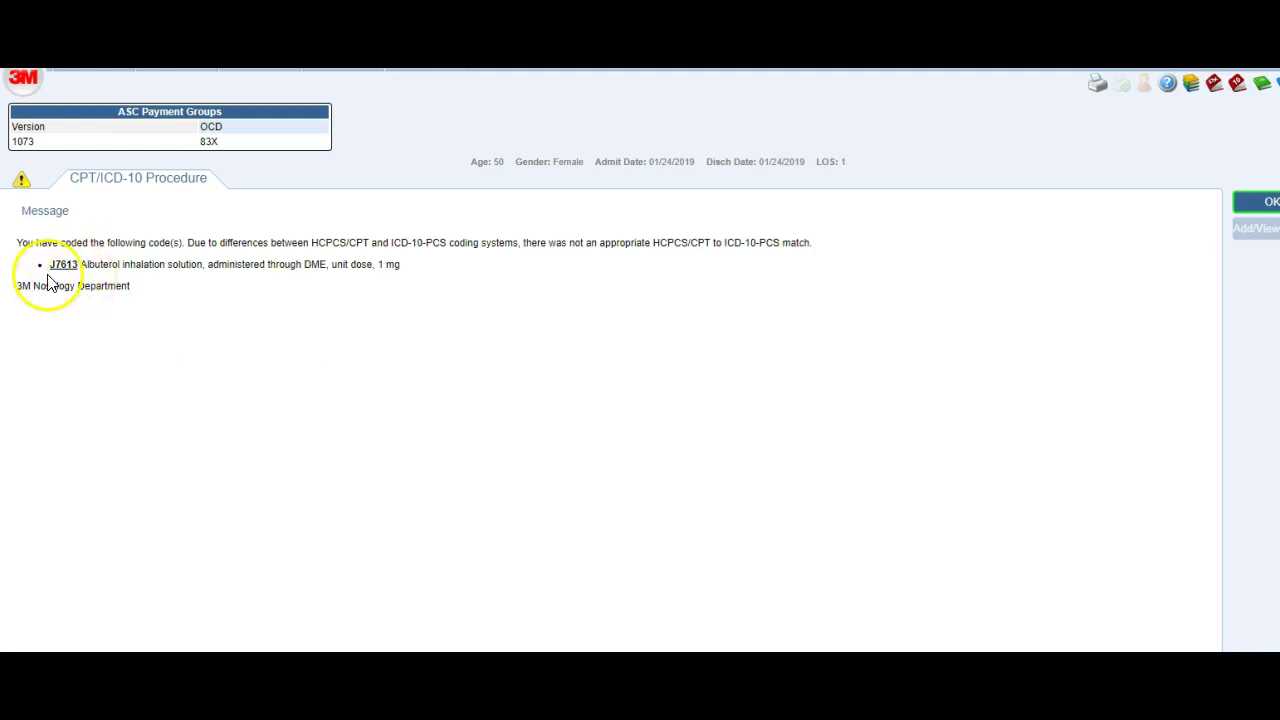
left_click(1262, 204)
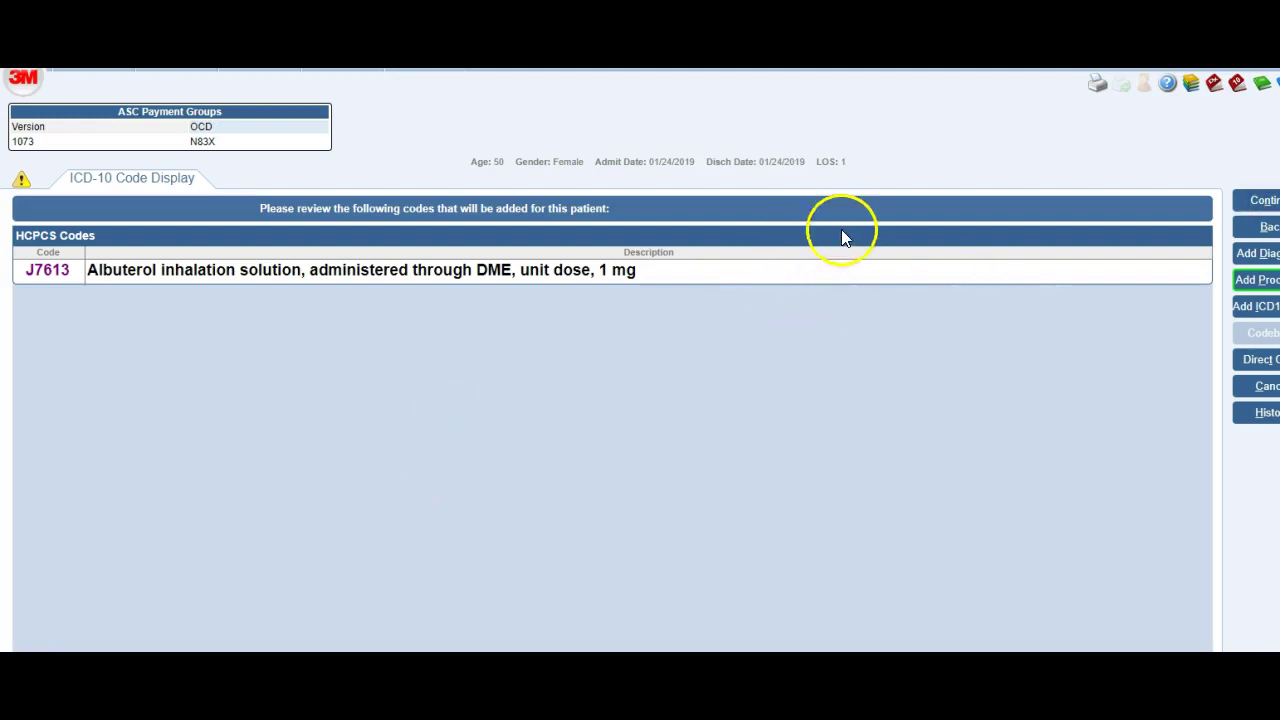
Start a new procedure lookup by searching the keyword HCPCS.
left_click(1255, 284)
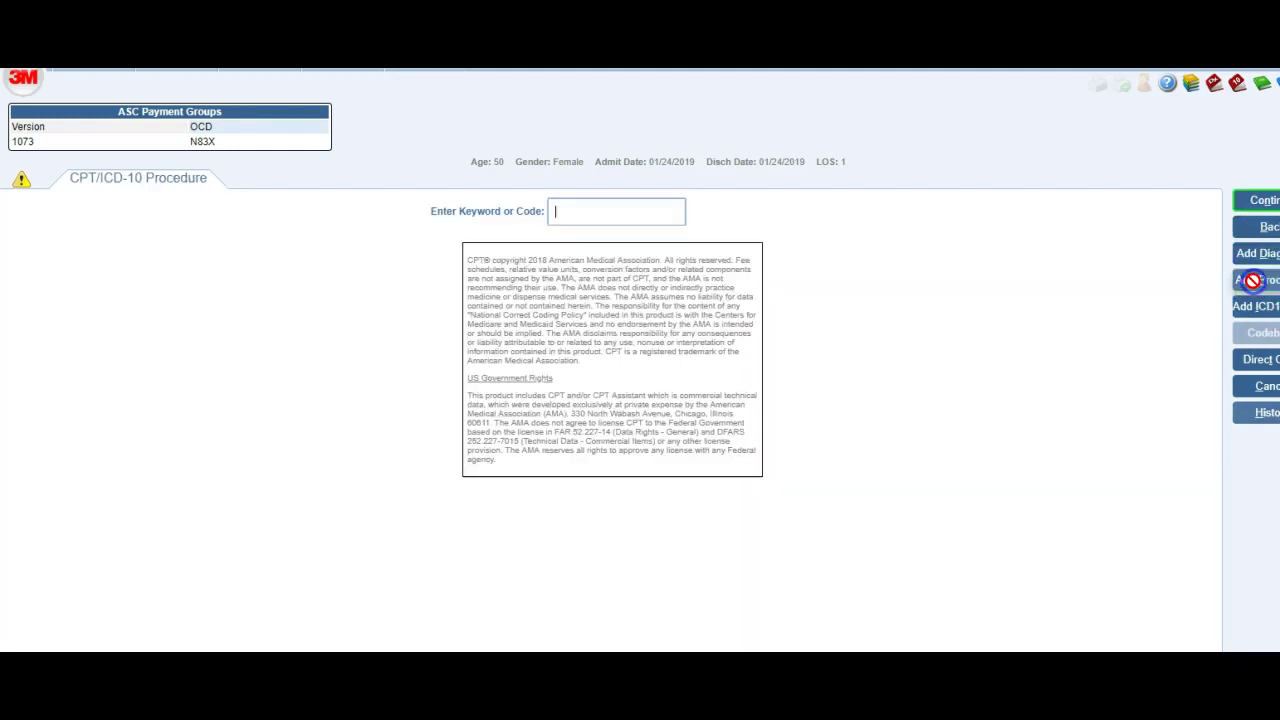
left_click(583, 211)
type("HCPCS")
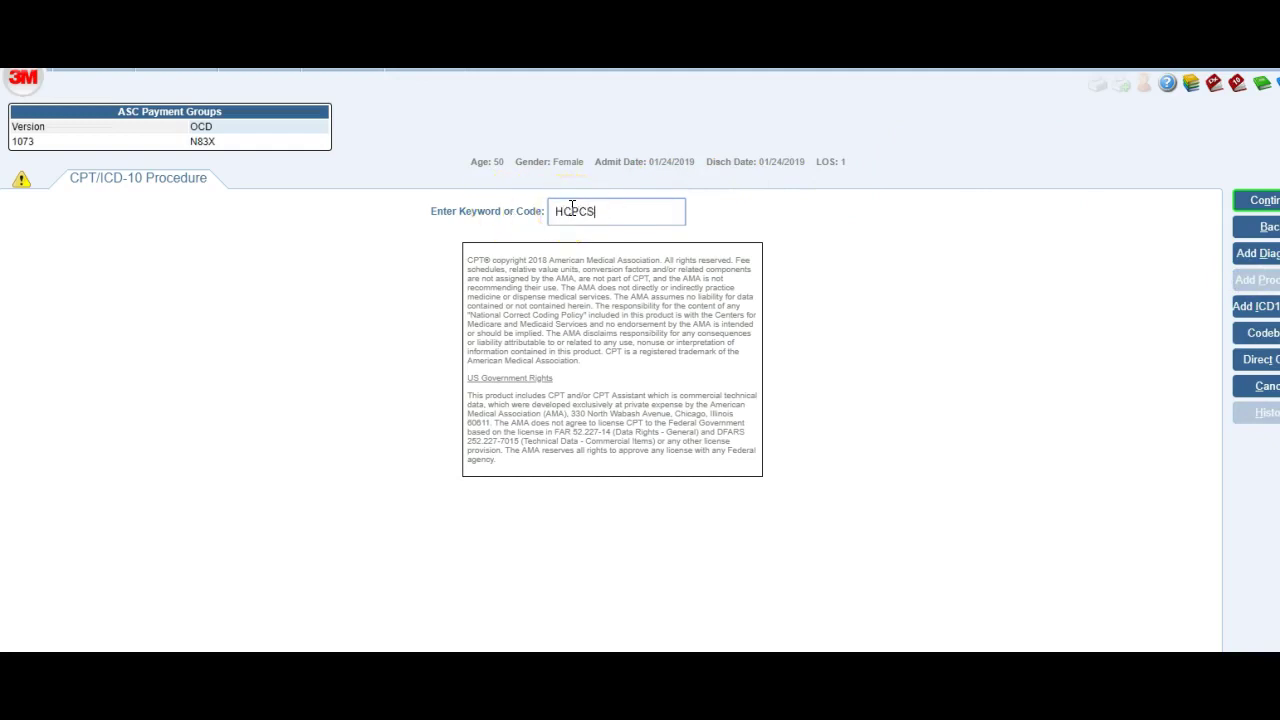
key("Return")
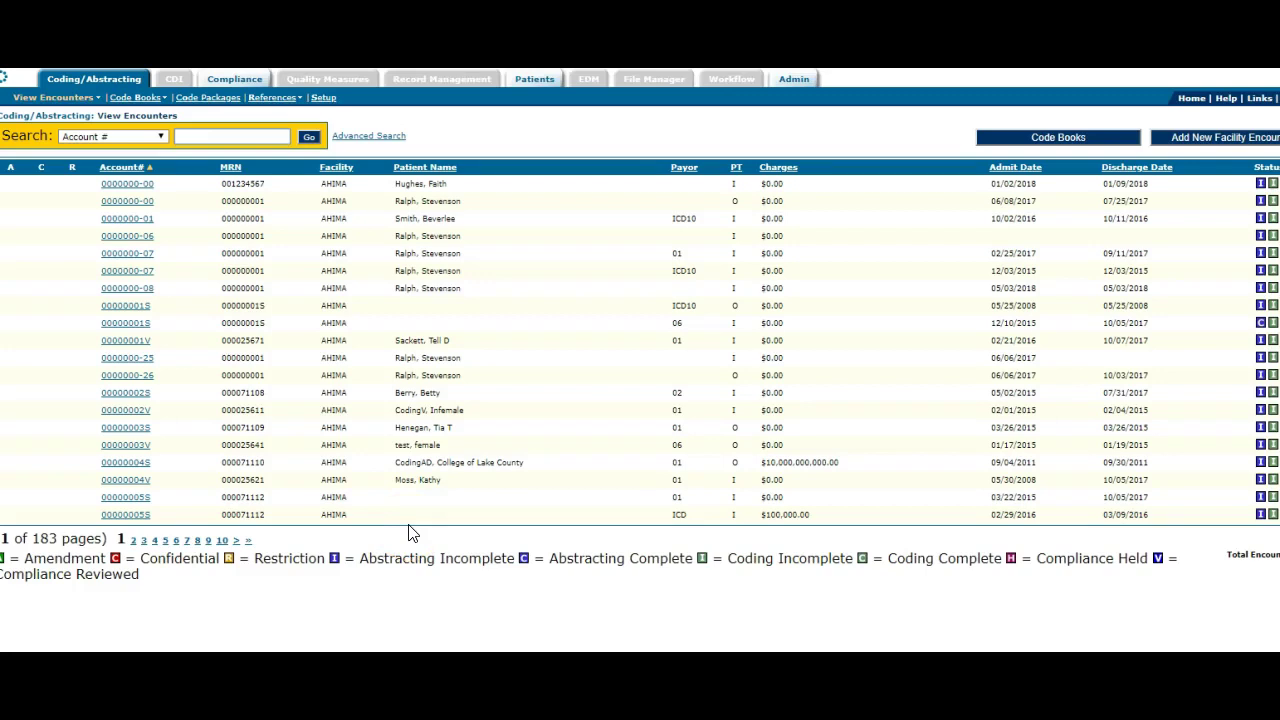
Open the Code Books coding screen from the View Encounters list.
left_click(410, 494)
left_click(1060, 141)
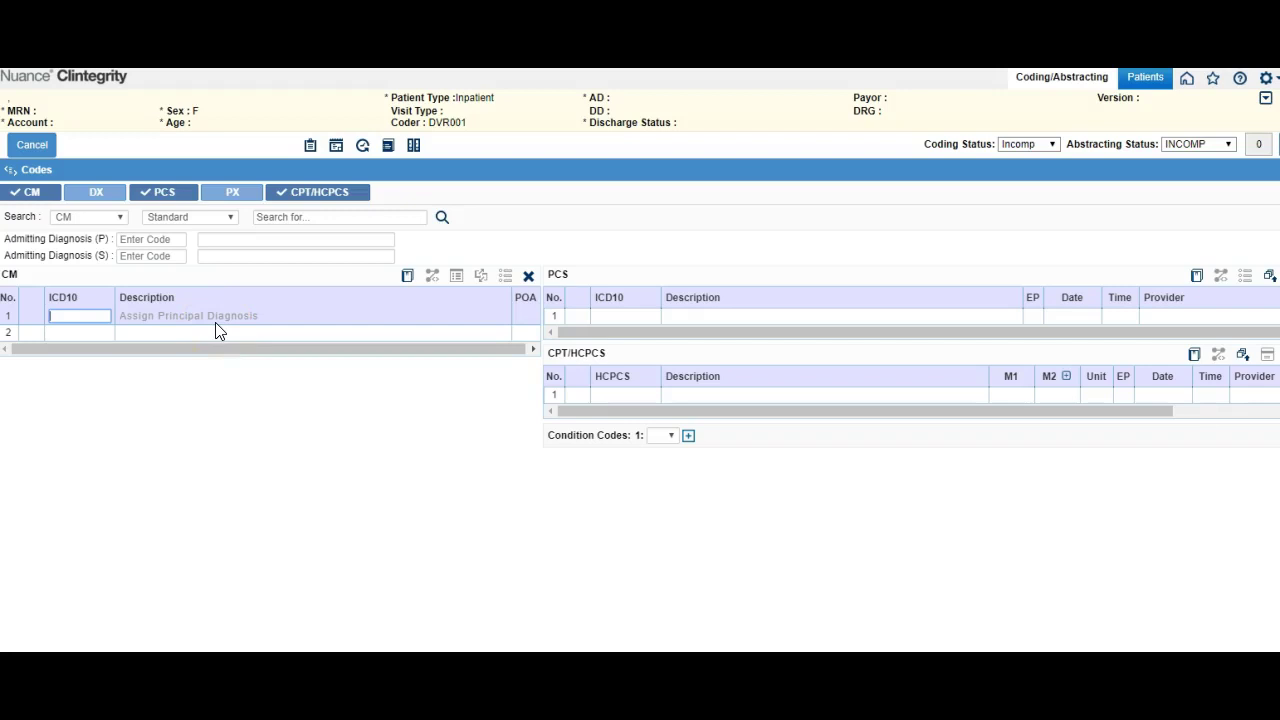
Run an HCPCS smart search for 'venti' and choose Proventil Noncompounded Unit dose J7613.
left_click(85, 220)
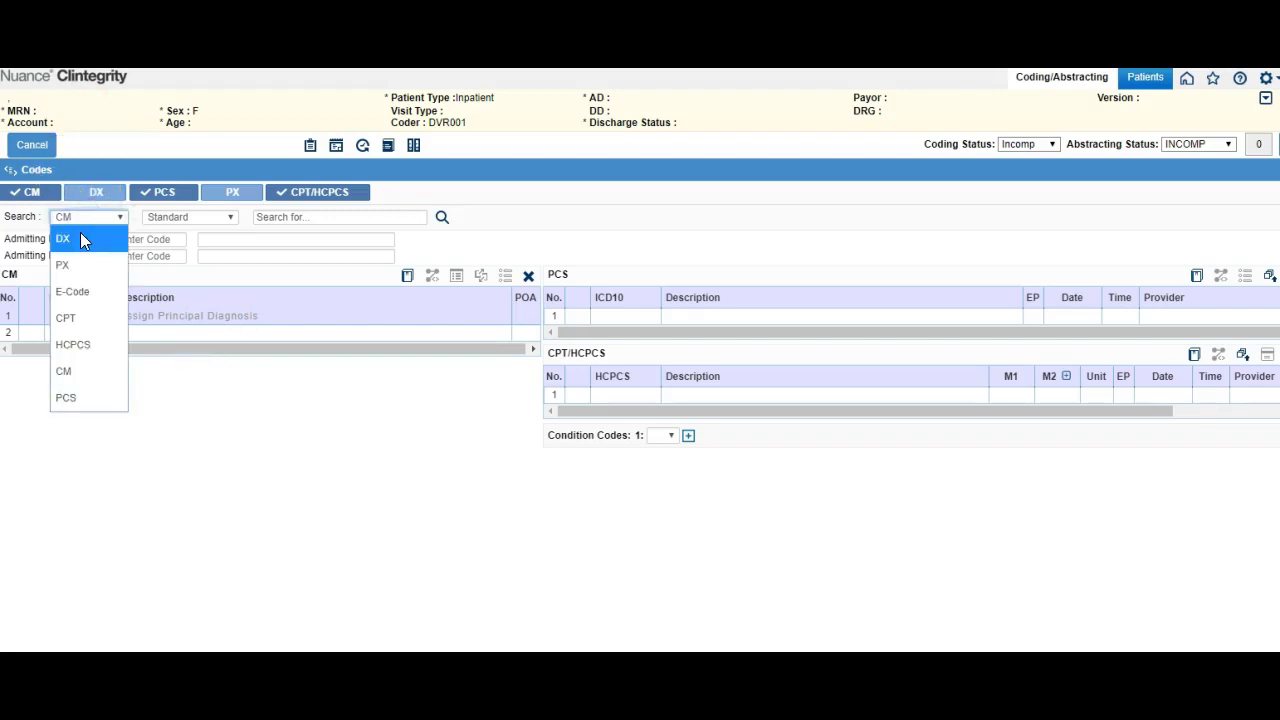
left_click(79, 349)
left_click(184, 219)
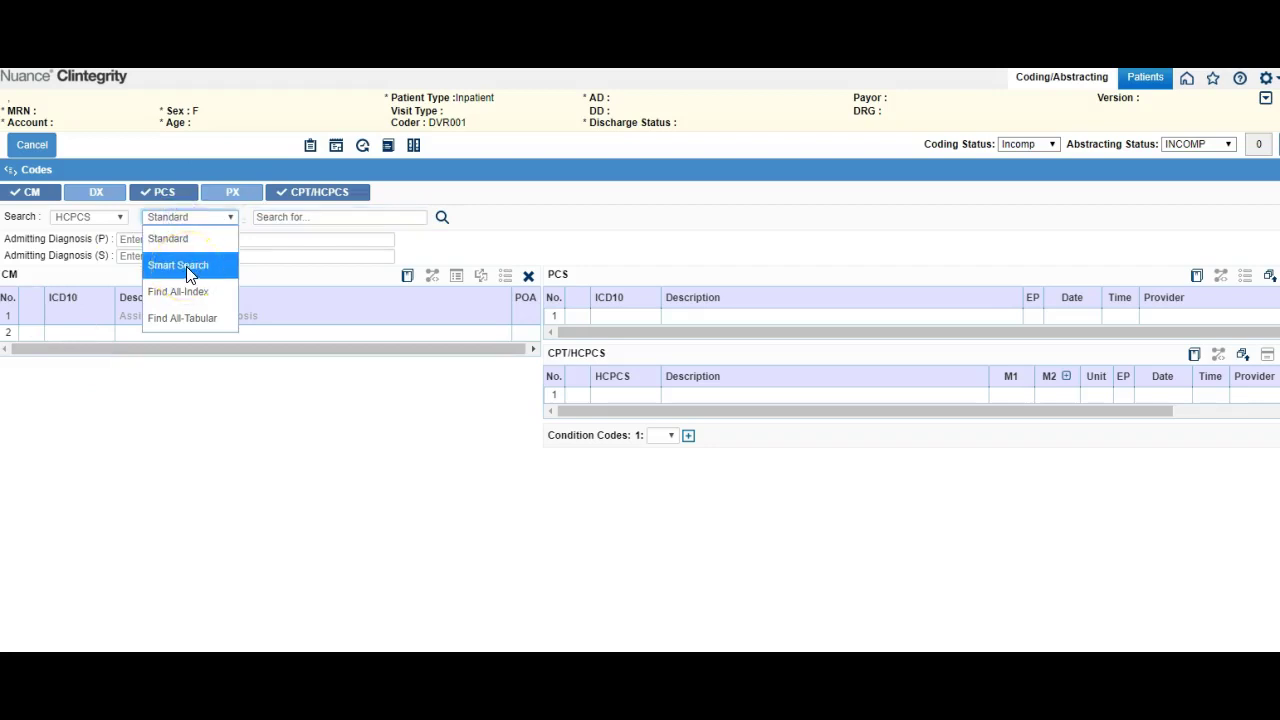
left_click(186, 266)
left_click(282, 218)
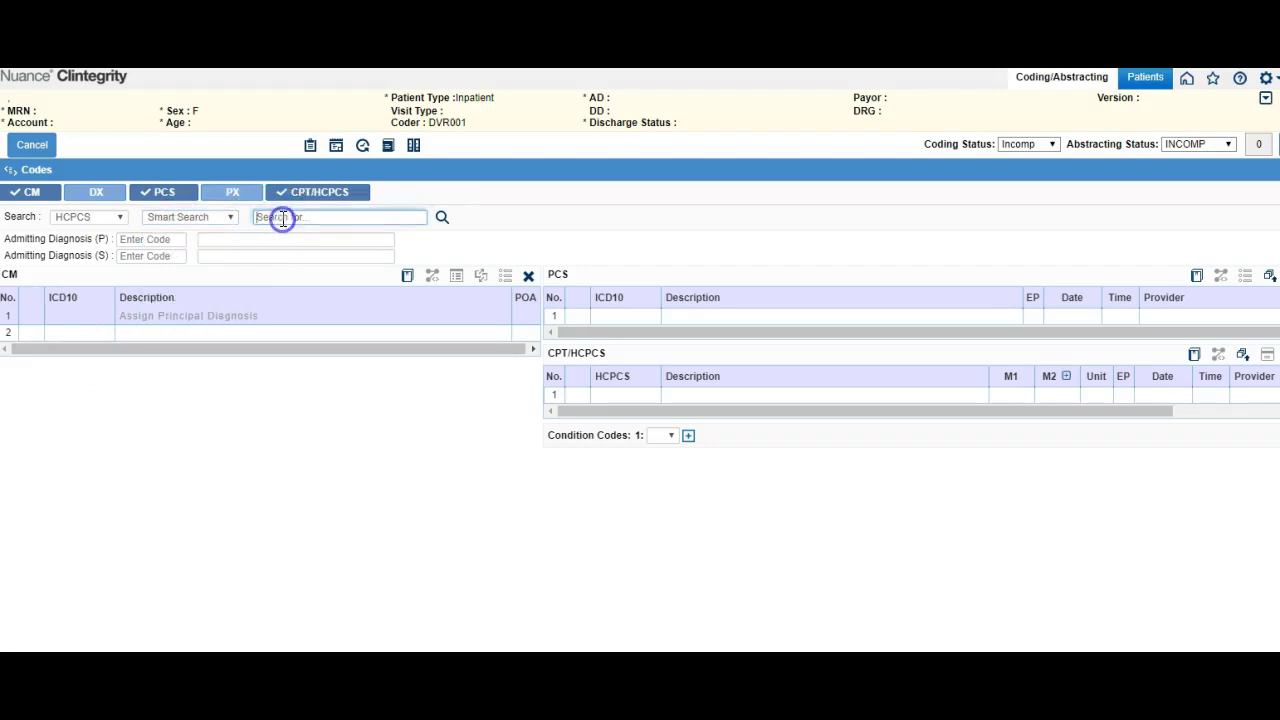
type("provent")
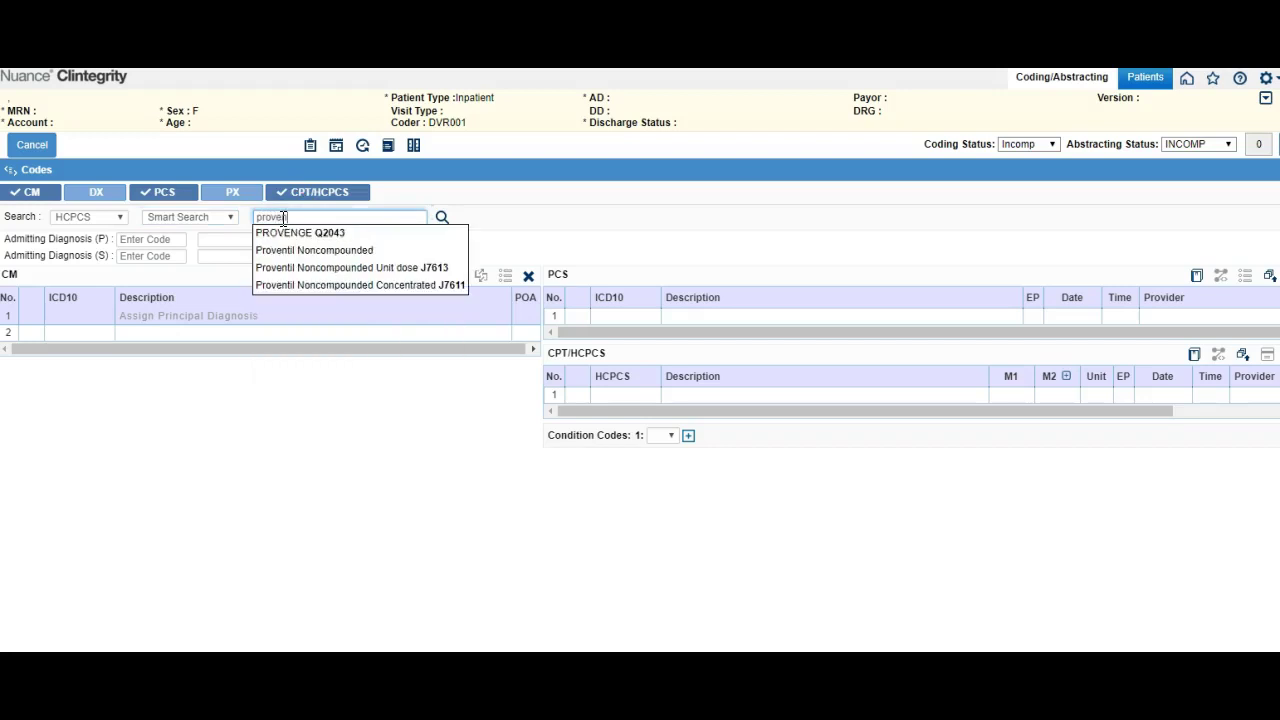
type("i")
left_click(316, 256)
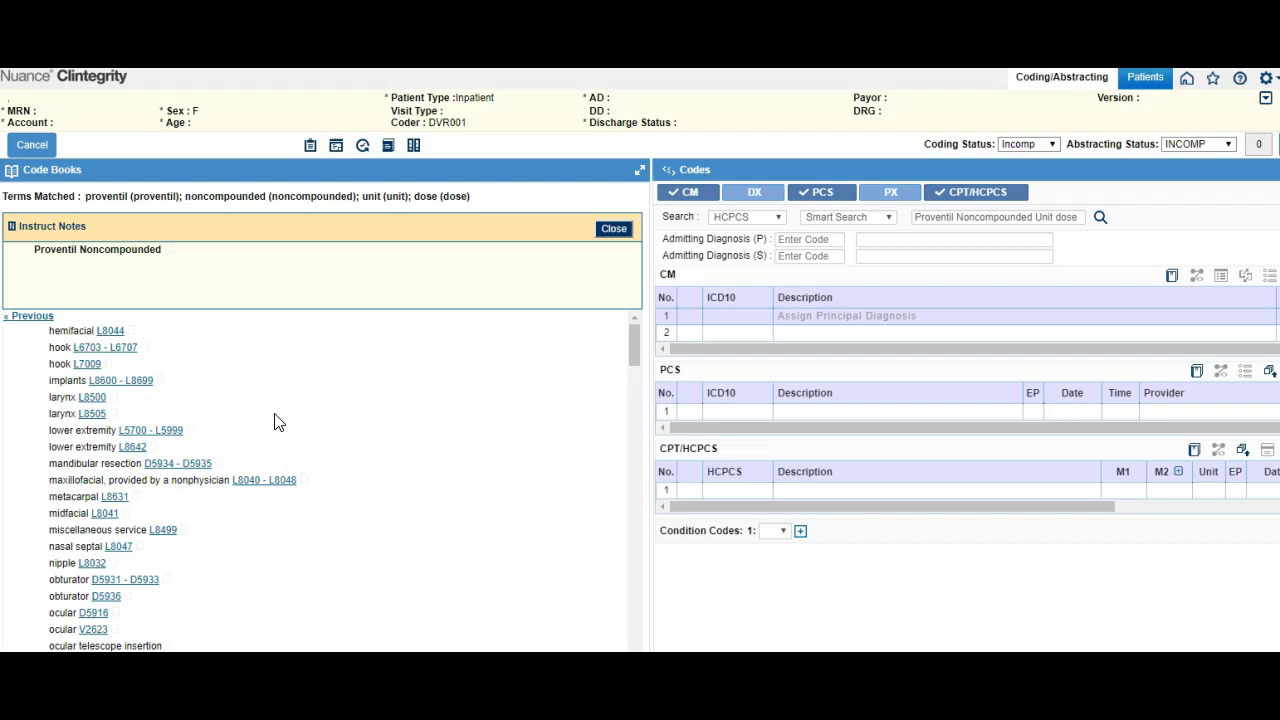
Scroll the index to Proventil Noncompounded, open Unit dose J7613, and expand HCPCS II.
left_click_drag(637, 350, 637, 480)
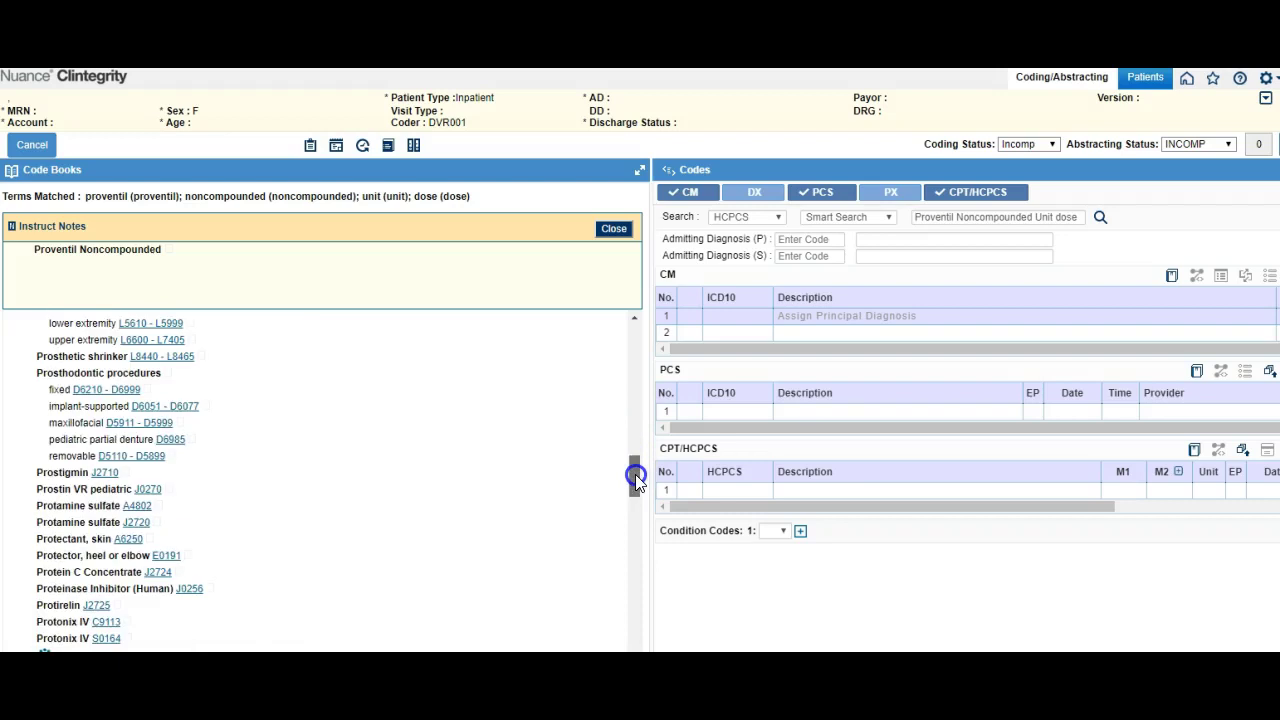
left_click_drag(636, 478, 636, 508)
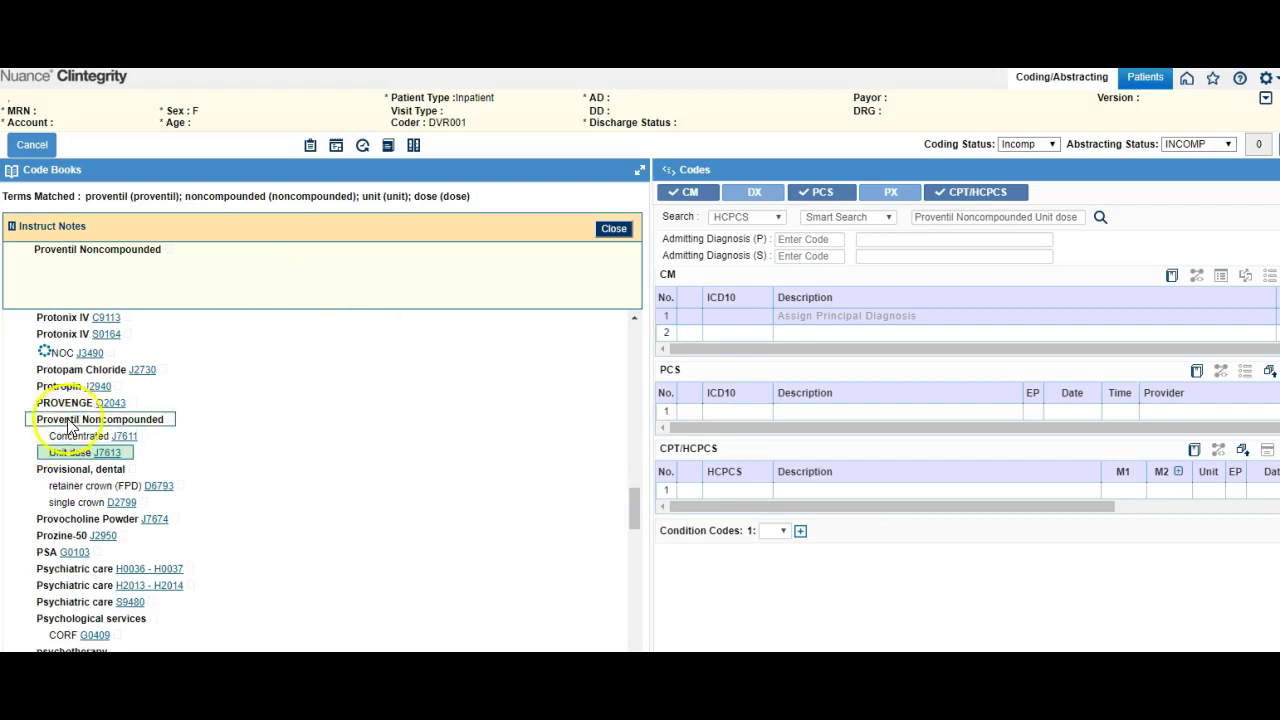
left_click(106, 452)
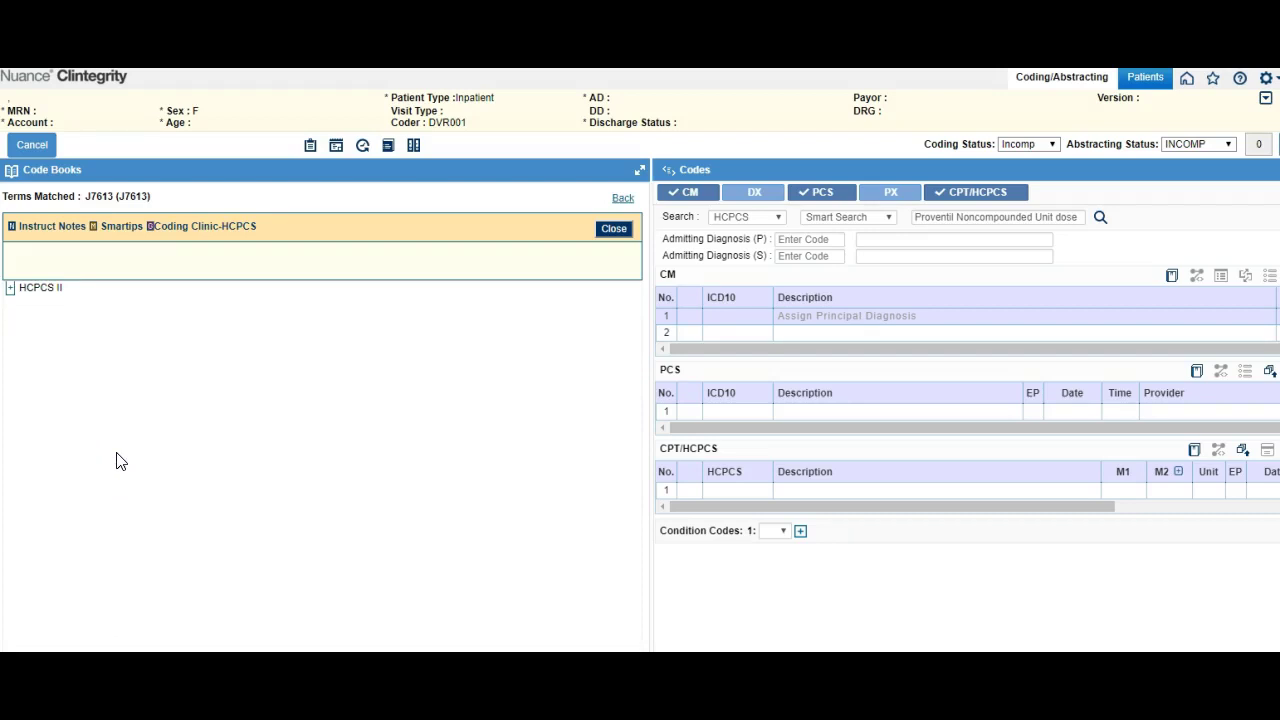
left_click(14, 291)
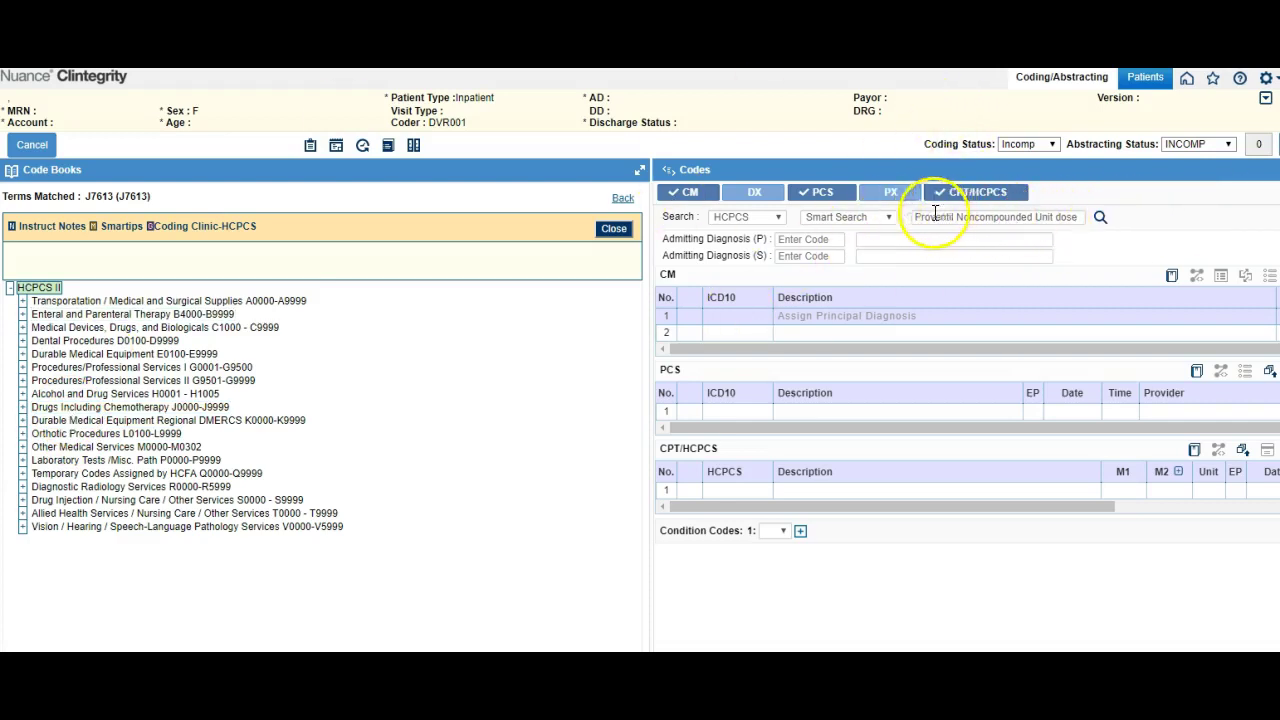
Replace the search text with 'chtet', run Foley catheter A4312-A4316, and scroll the results.
left_click_drag(915, 216, 1085, 217)
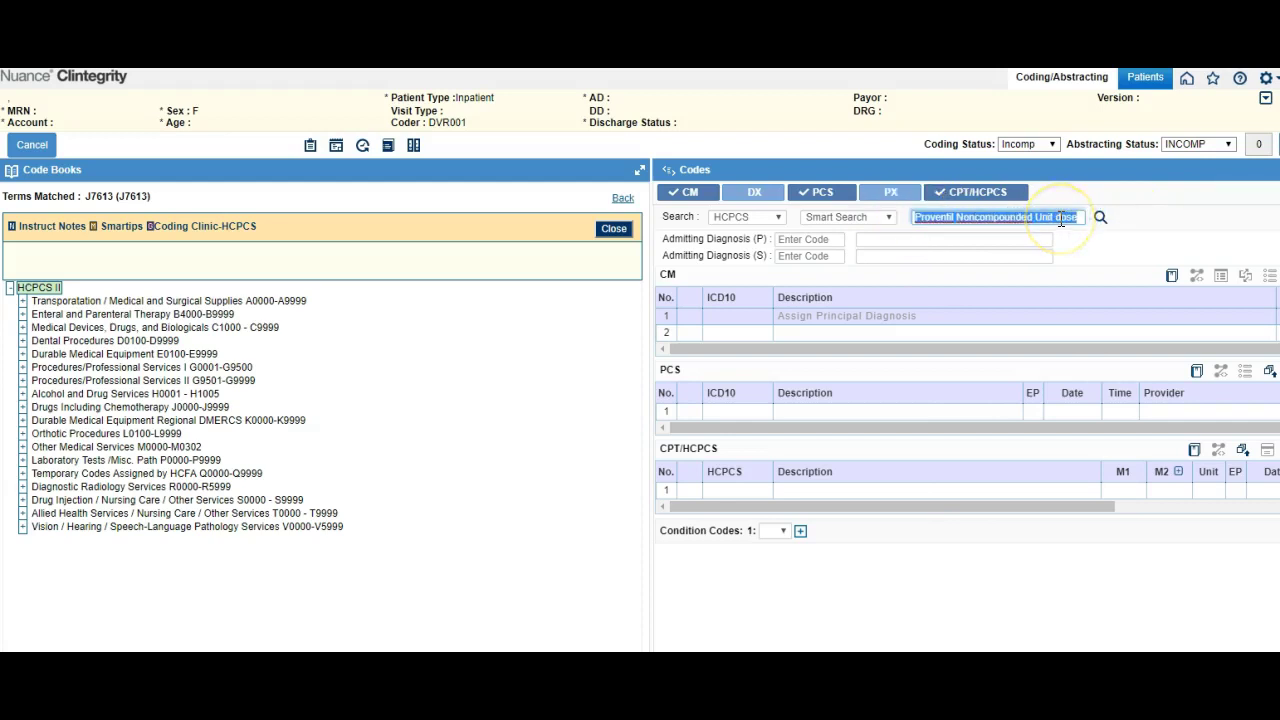
type("c")
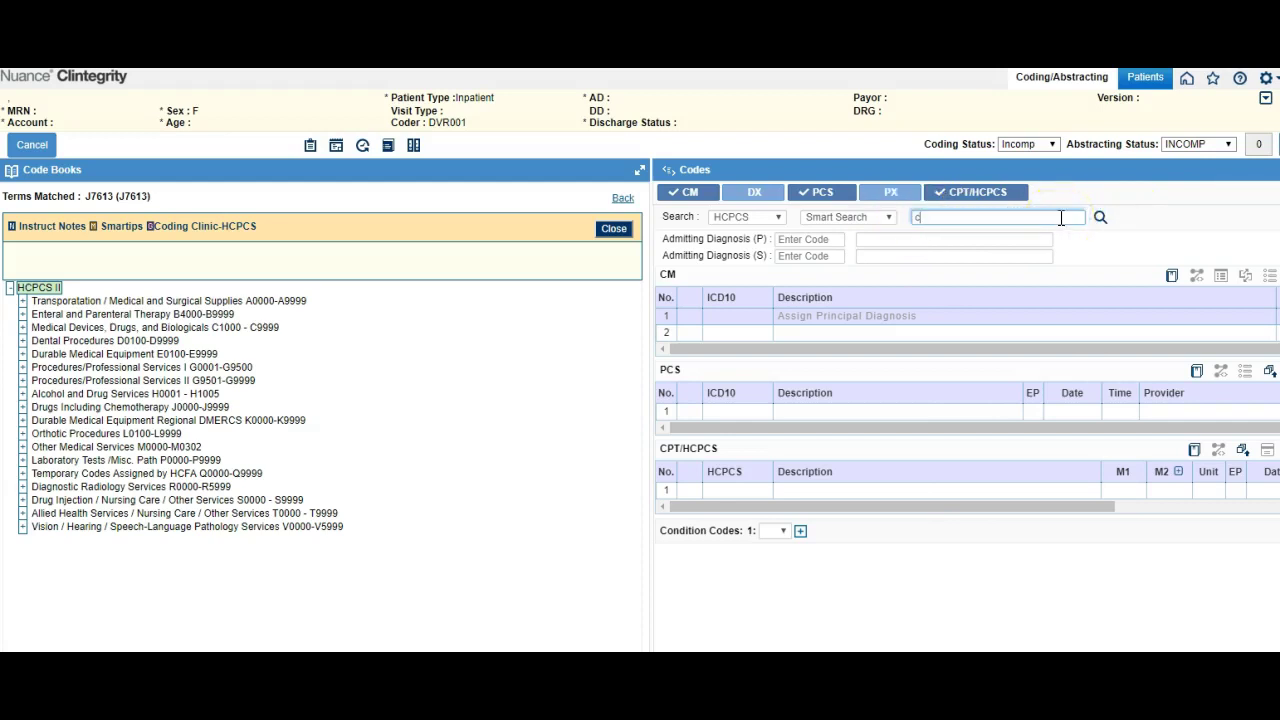
type("atht")
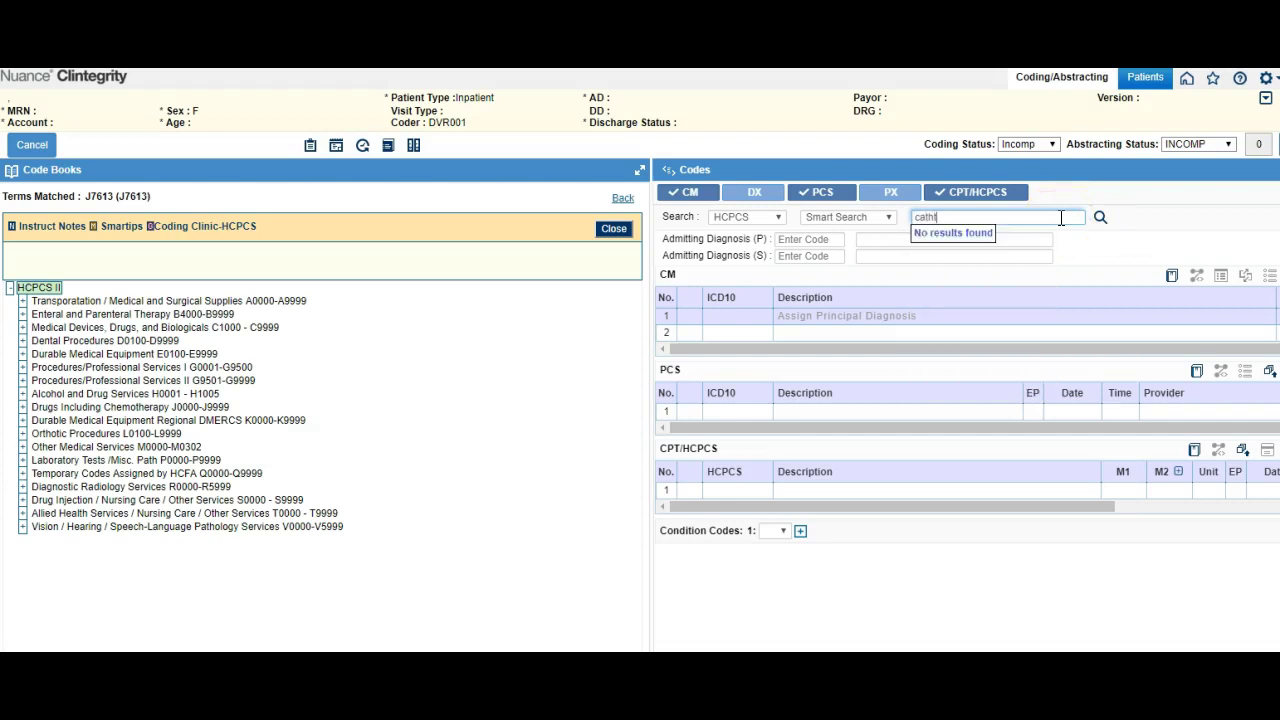
type("eter")
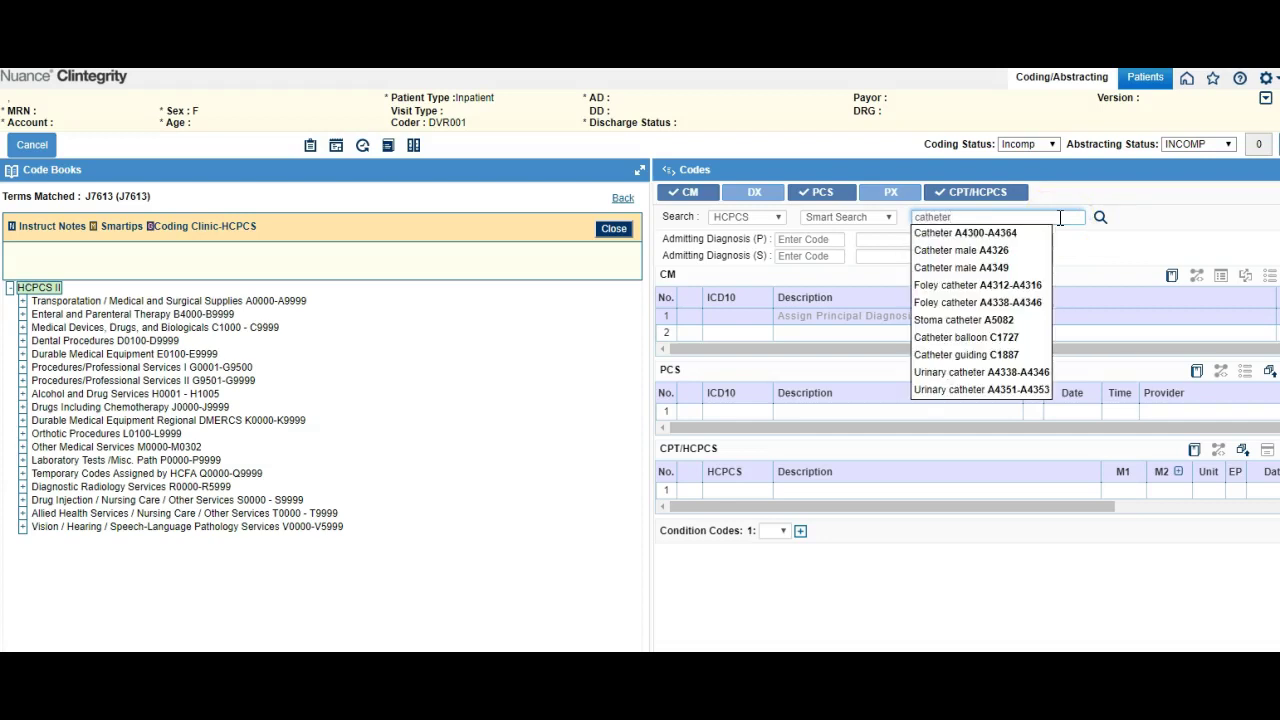
left_click(983, 287)
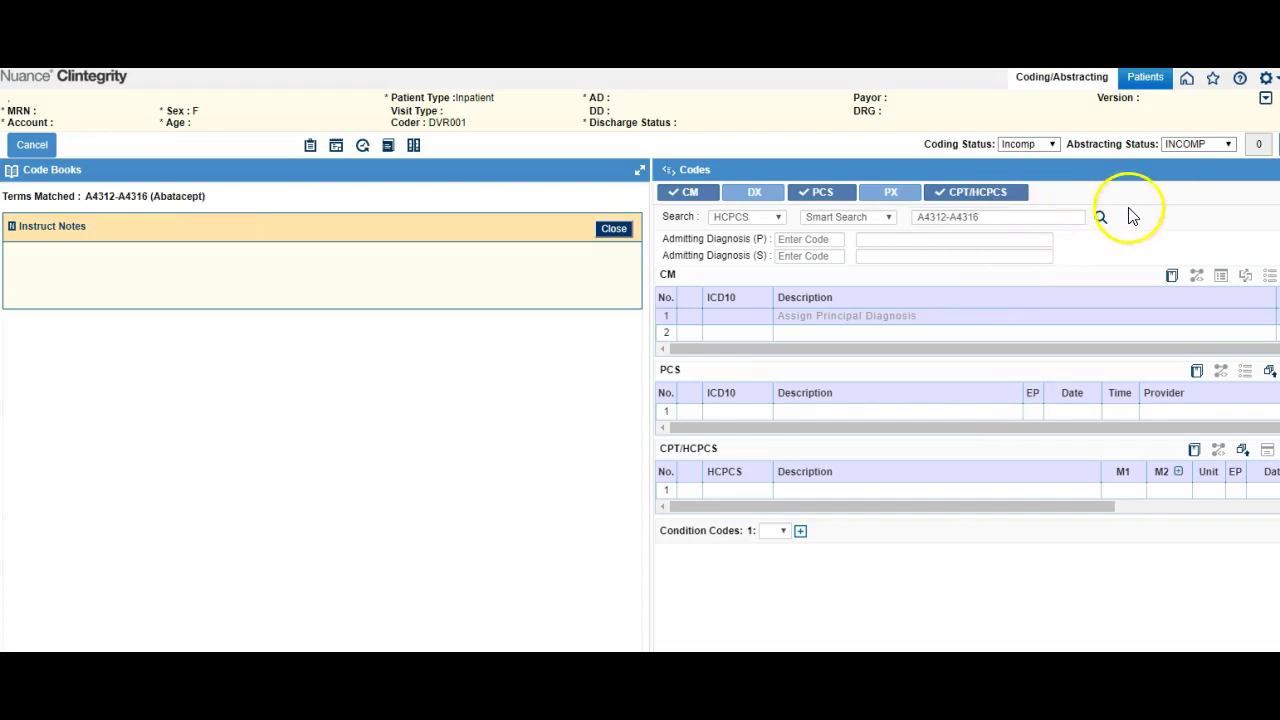
left_click(1100, 220)
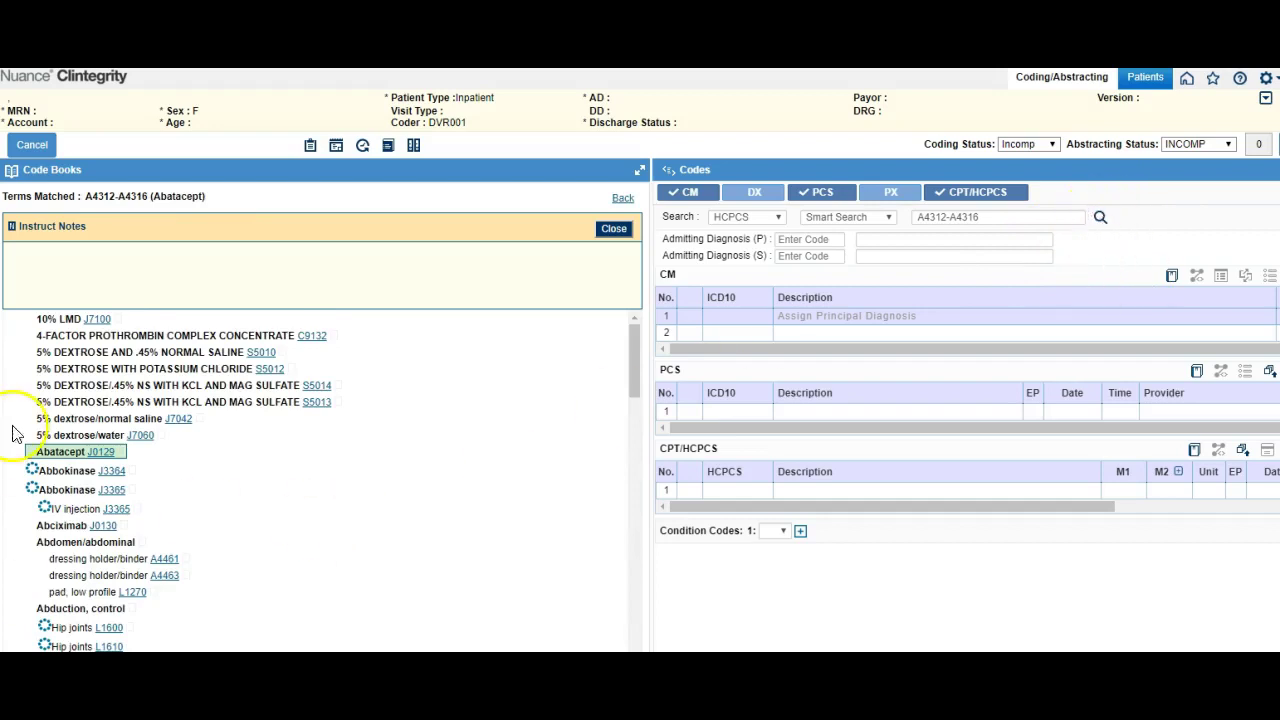
scroll(200, 428, "down", 3)
scroll(214, 480, "down", 5)
scroll(214, 480, "down", 5)
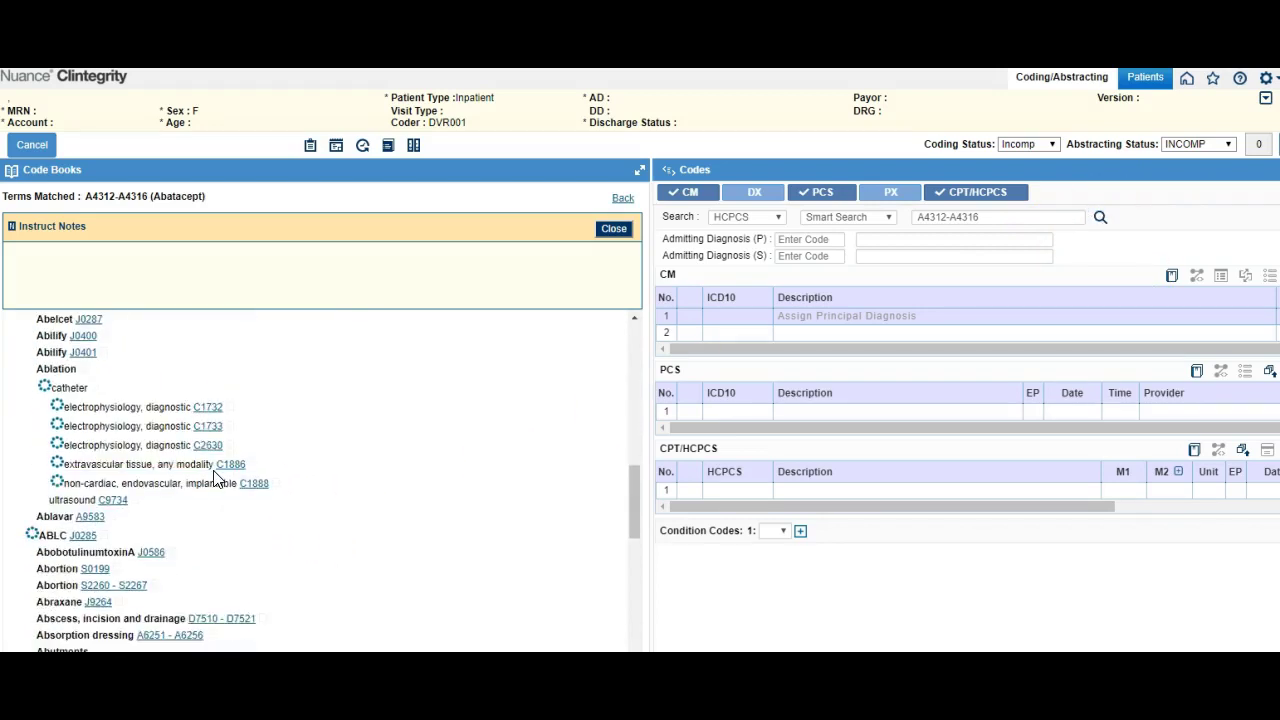
scroll(214, 480, "down", 5)
left_click(44, 527)
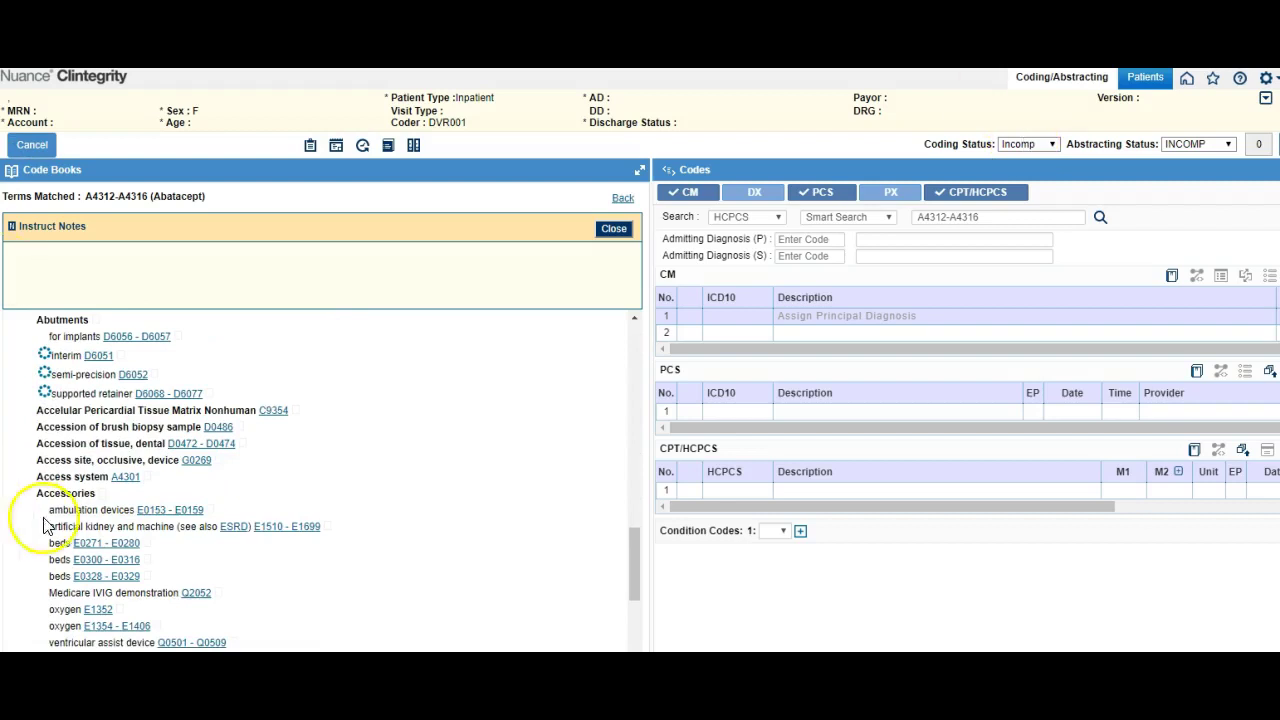